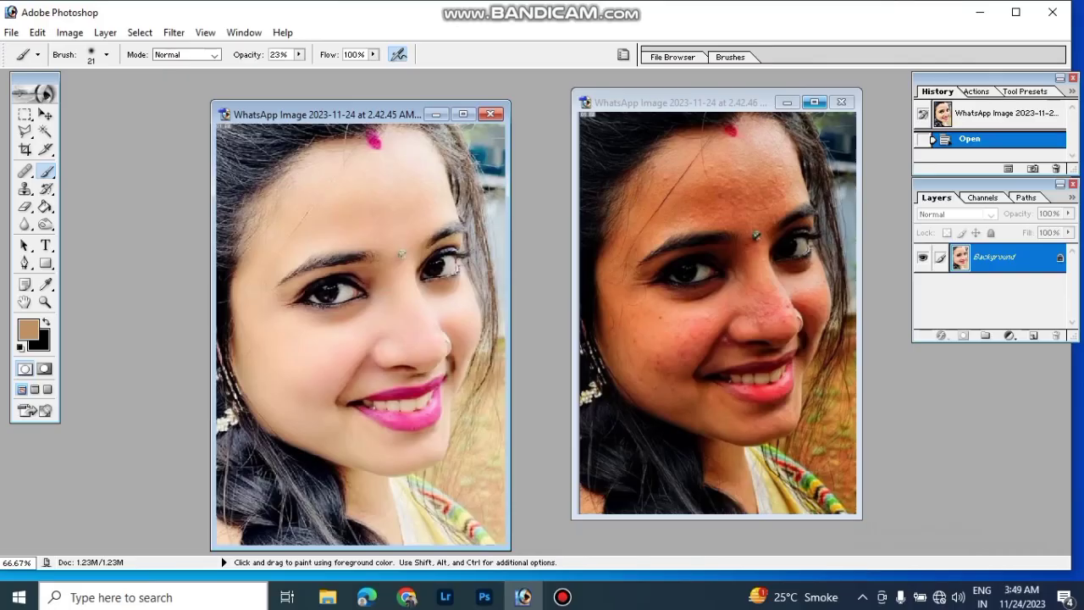
Step: Compare the original and retouched portraits maximized, then close the retouched example window
left_click(801, 103)
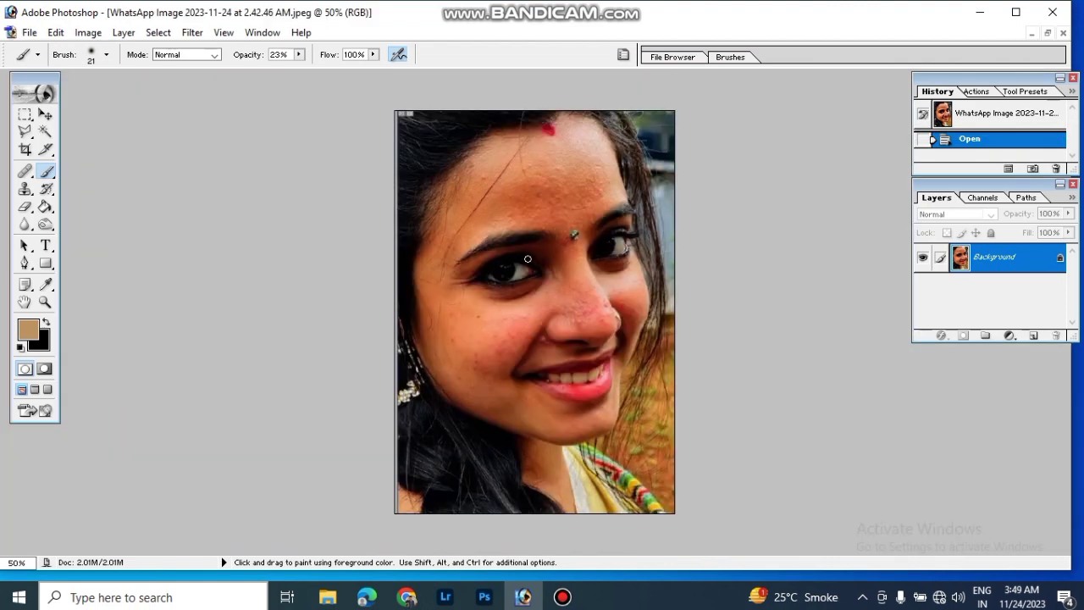
left_click_drag(531, 260, 551, 261)
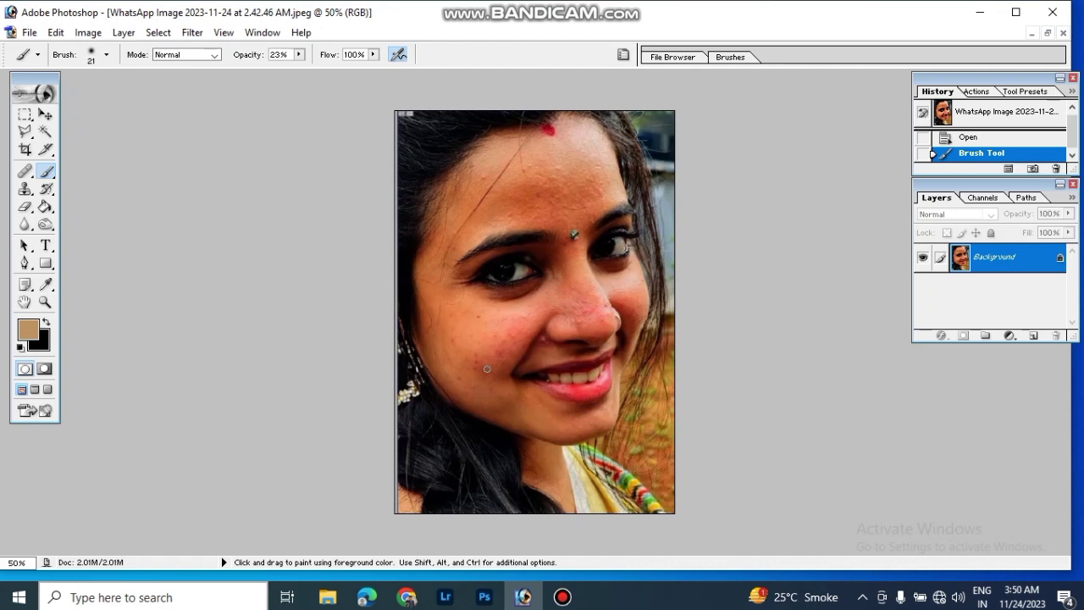
left_click(1048, 32)
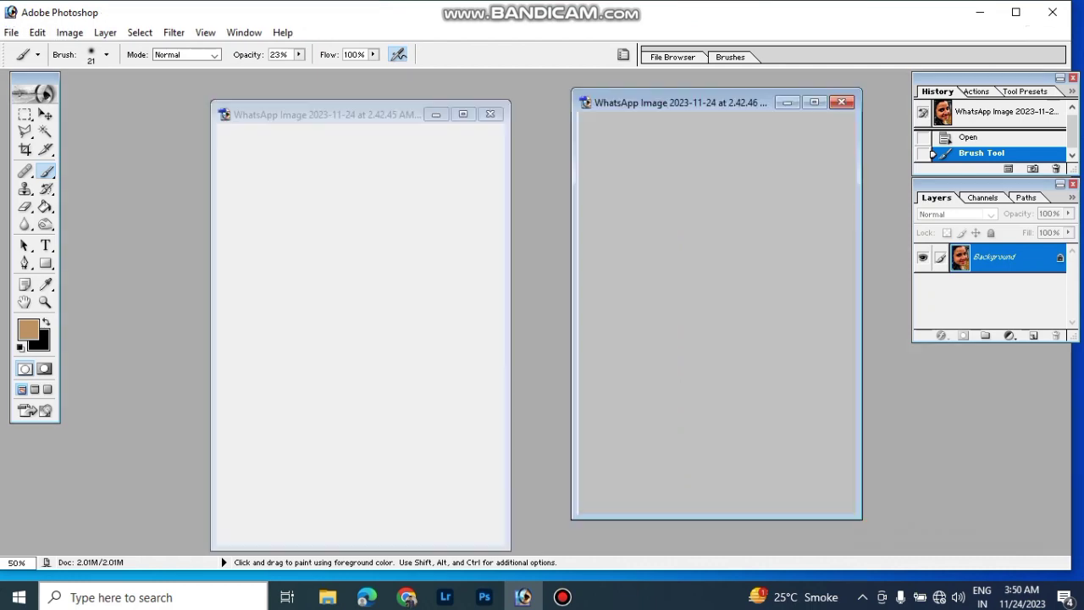
left_click(463, 113)
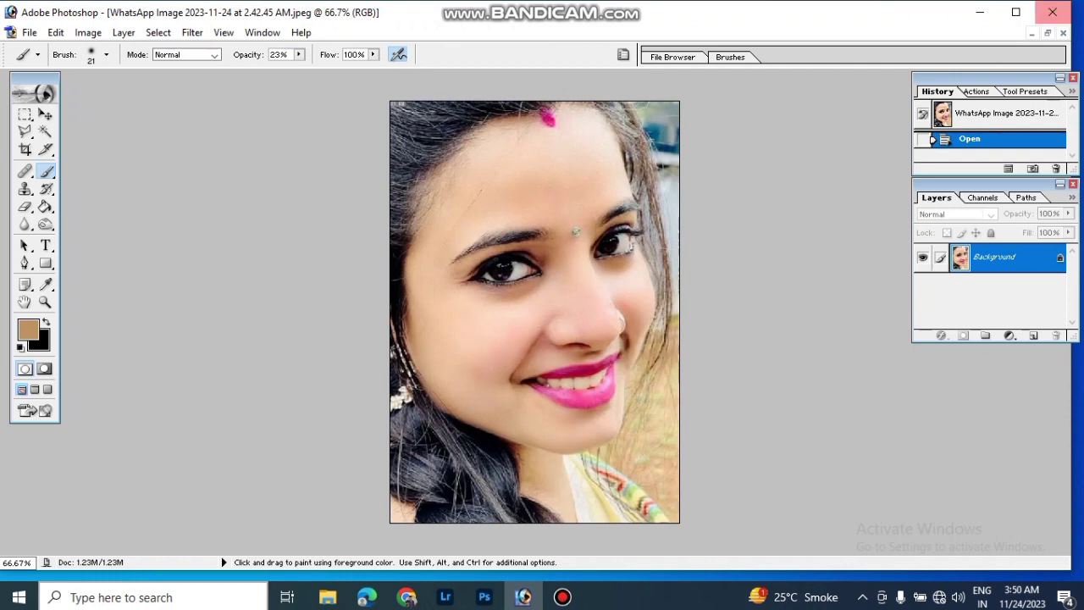
left_click(1048, 32)
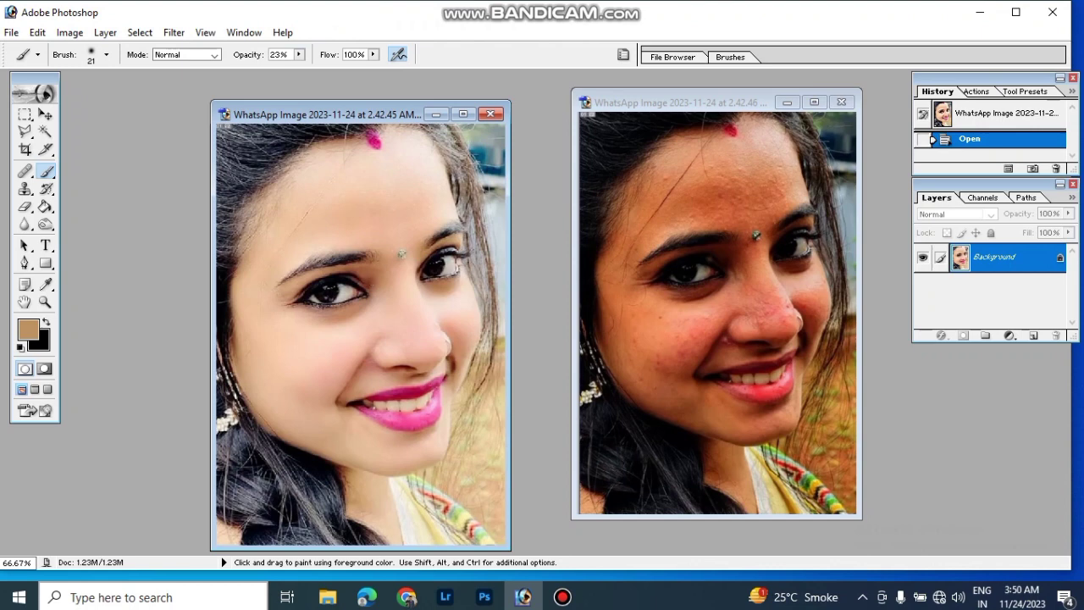
left_click(1016, 12)
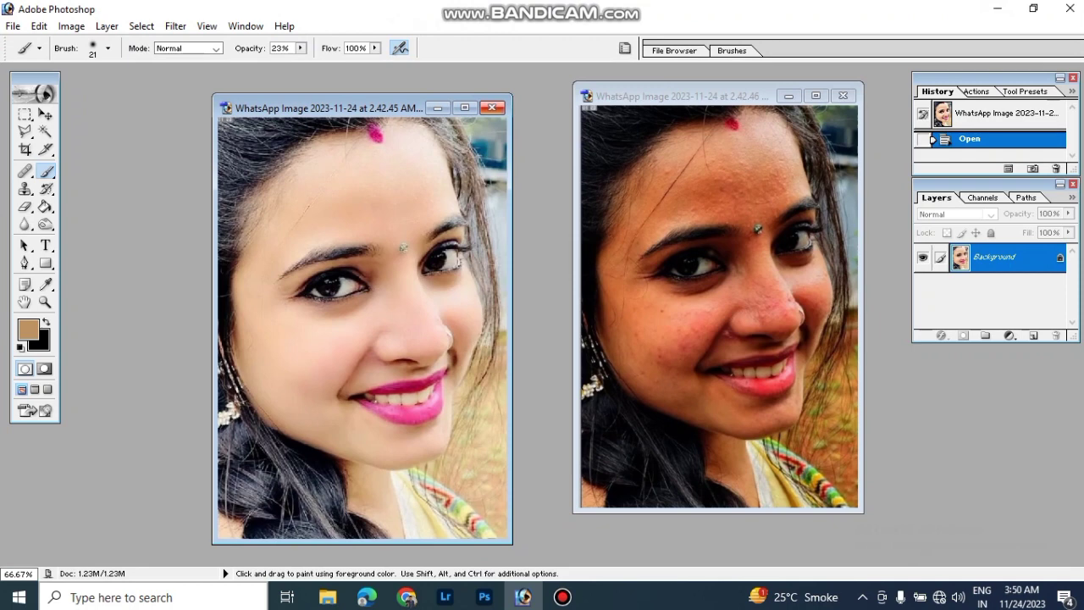
left_click(491, 107)
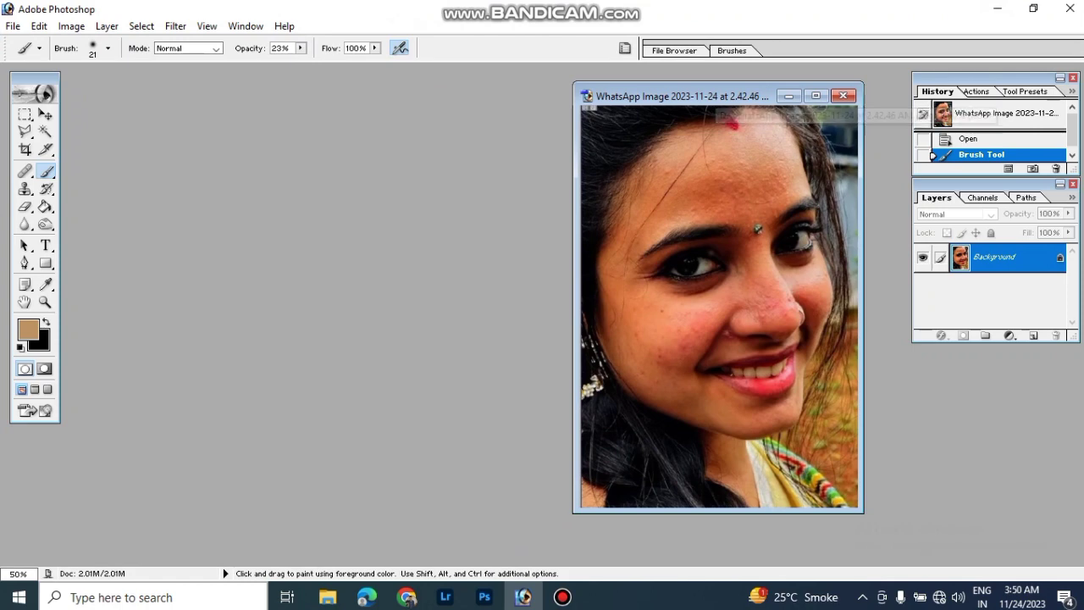
left_click_drag(729, 95, 463, 105)
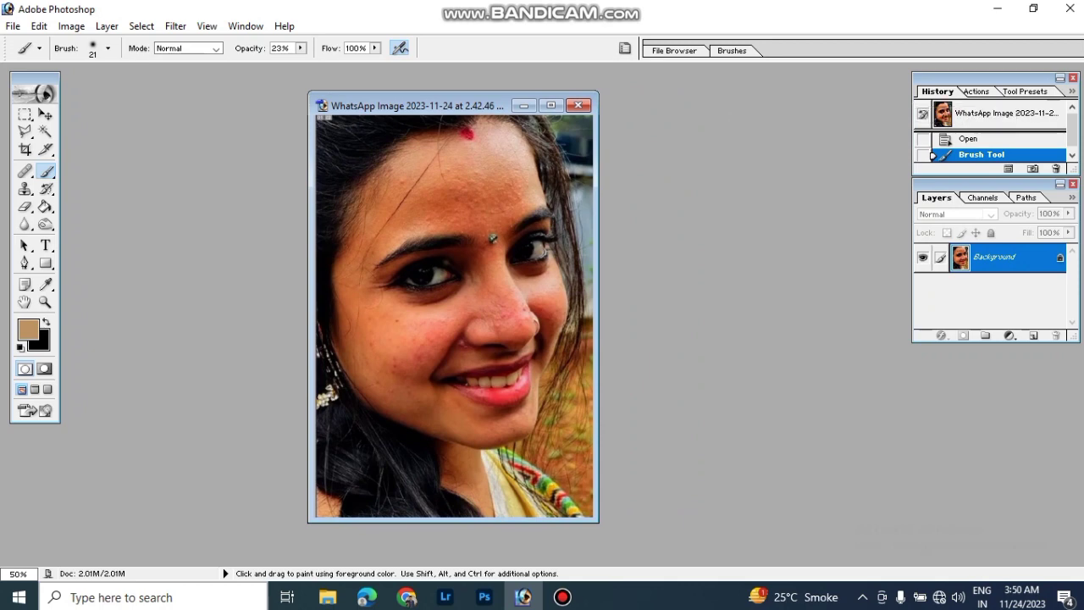
mouse_move(407, 105)
left_mouse_down()
mouse_move(487, 103)
mouse_move(457, 103)
left_mouse_up()
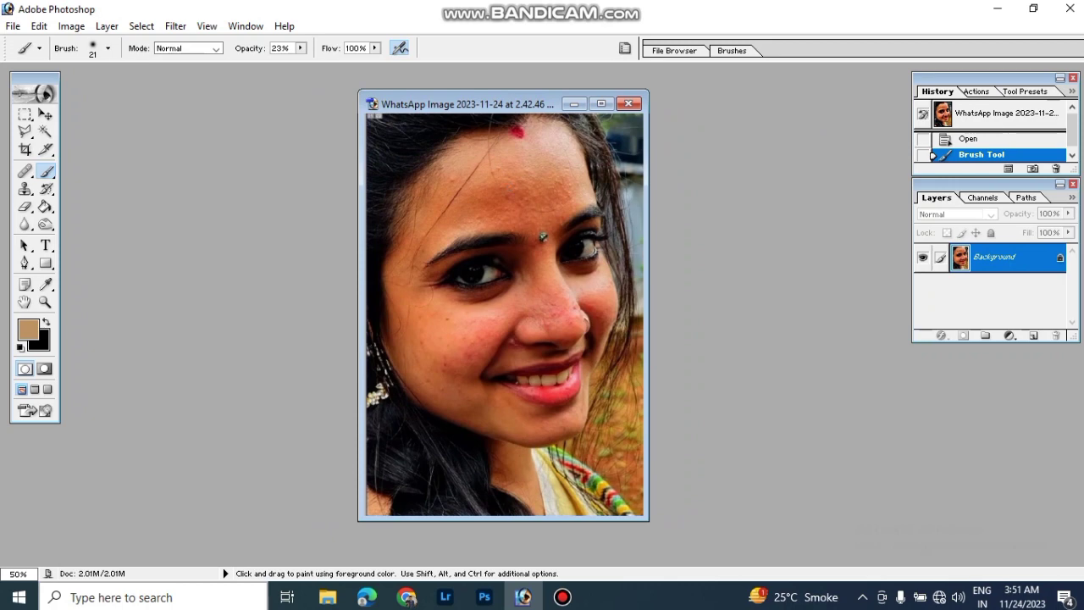
left_click_drag(983, 184, 991, 201)
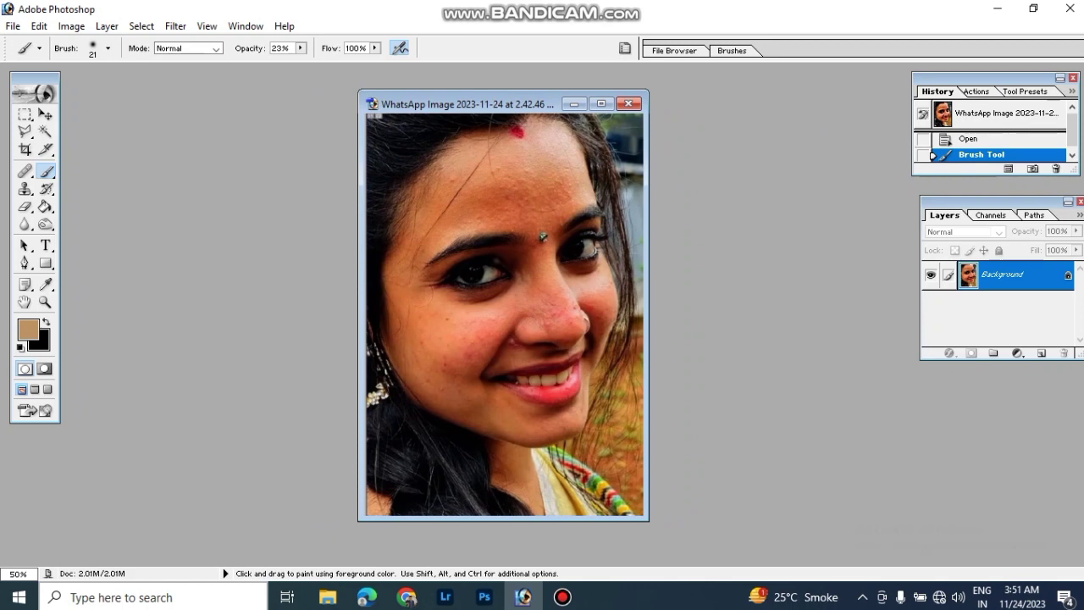
left_click_drag(992, 201, 972, 194)
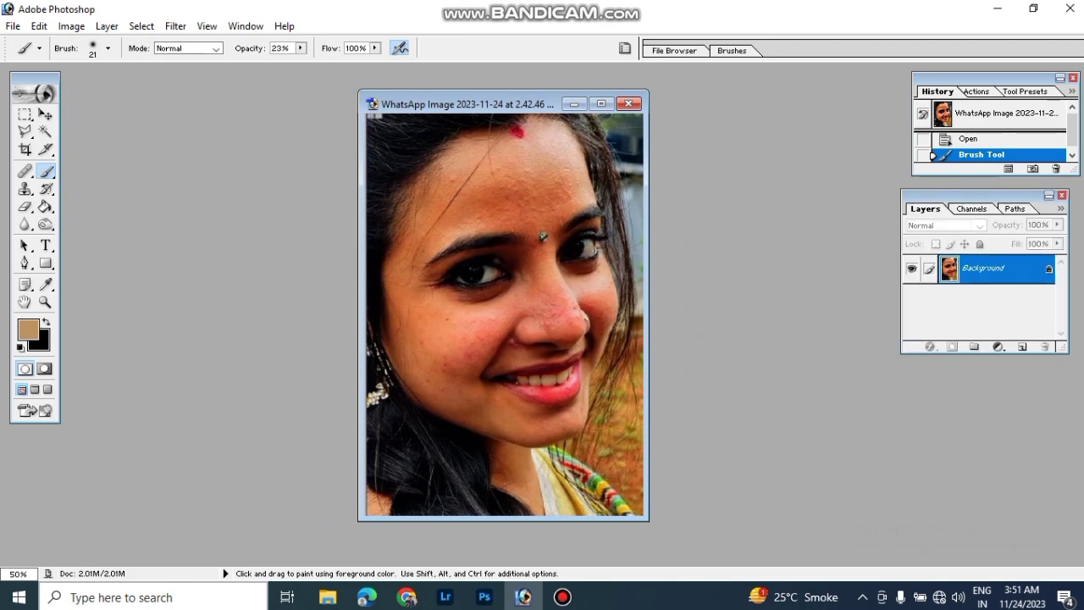
left_click(246, 26)
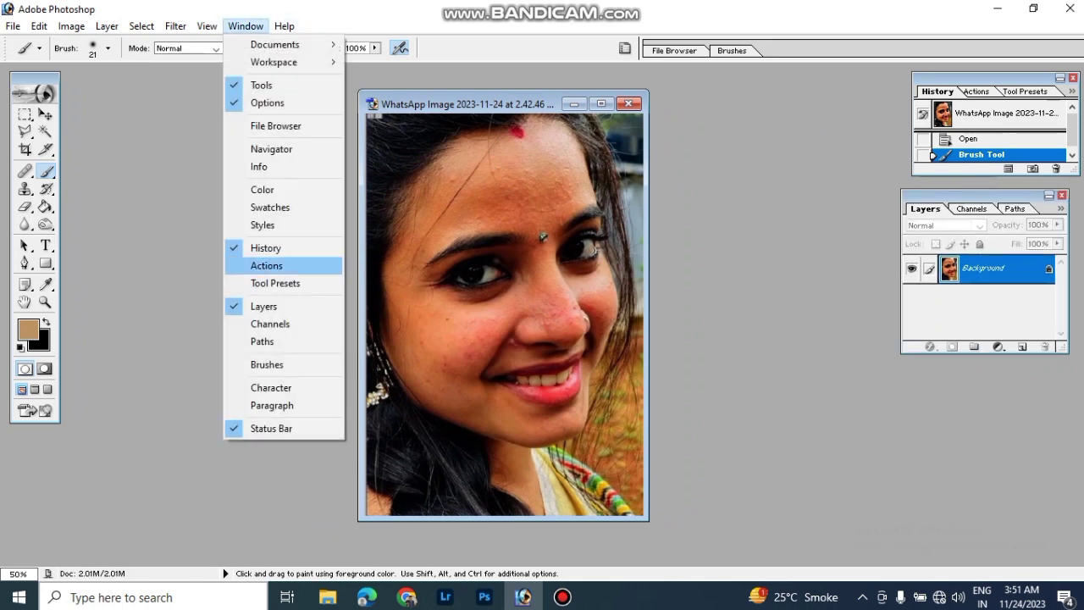
left_click(271, 306)
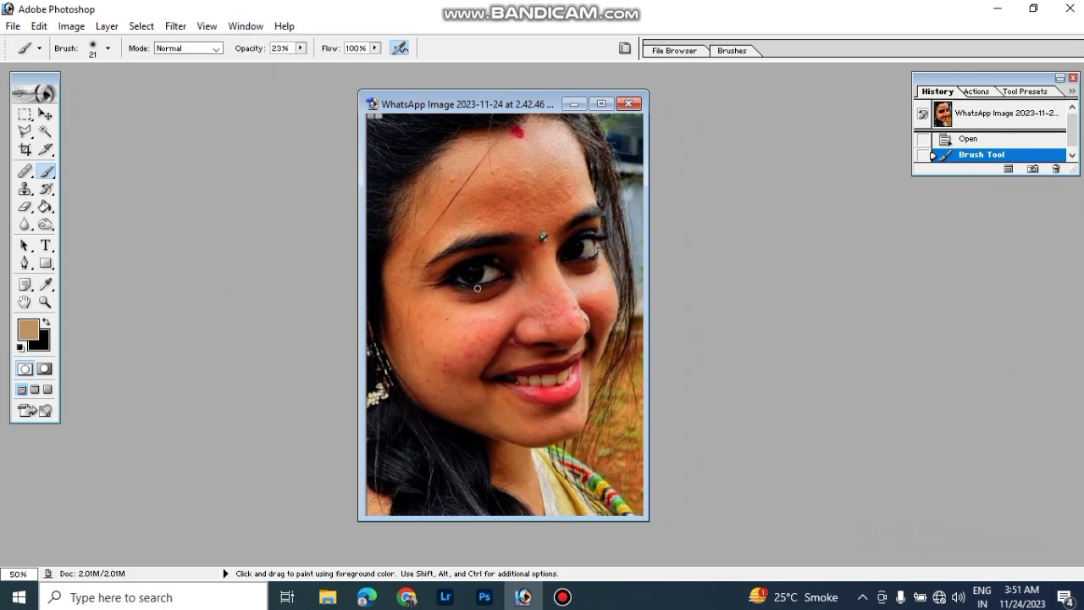
left_click(246, 27)
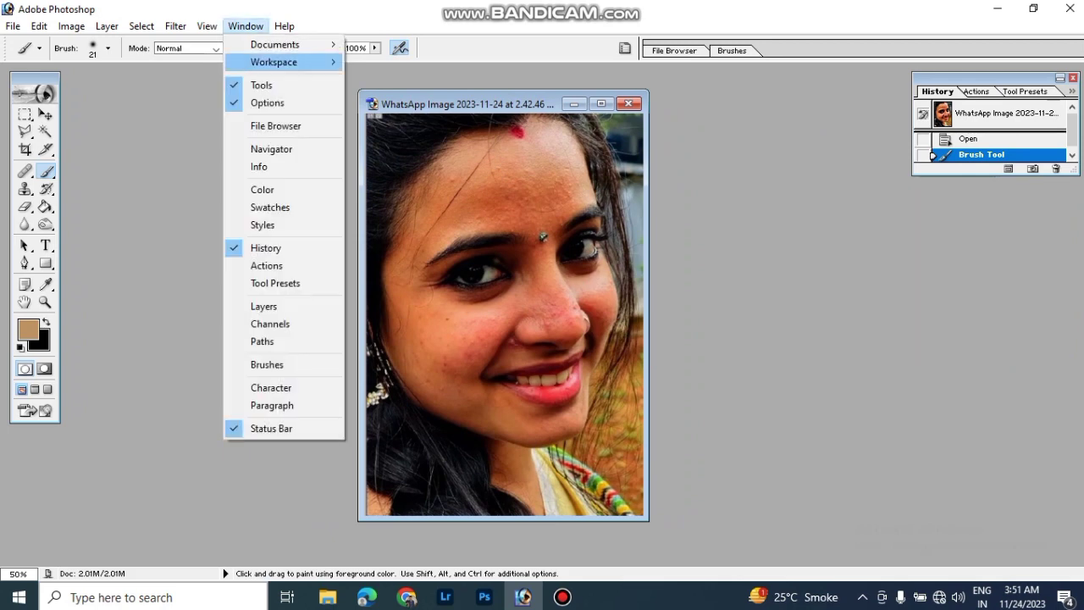
left_click(271, 306)
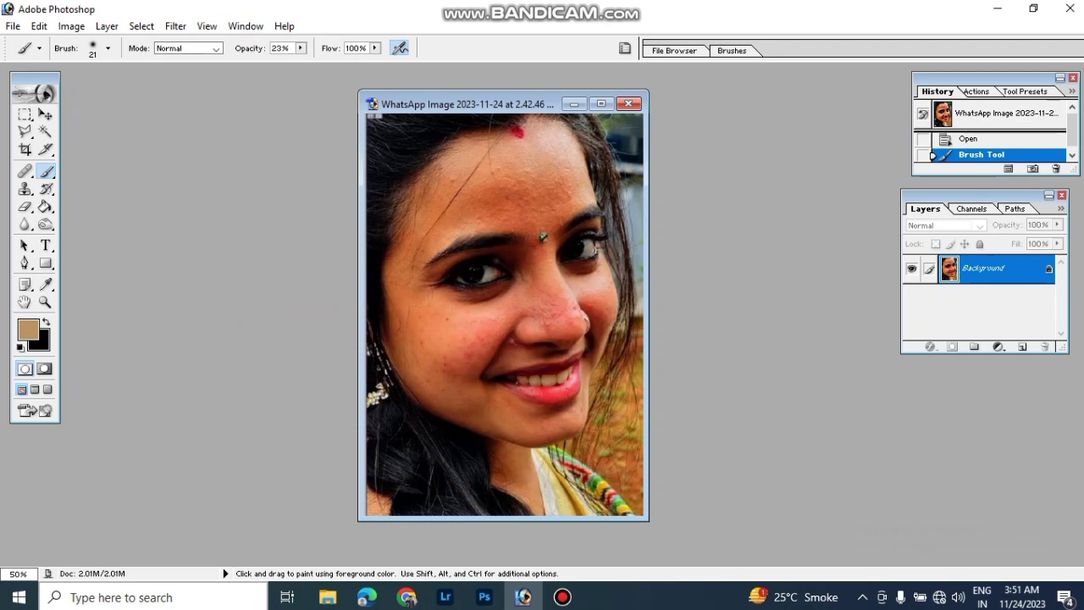
Step: Duplicate the Background layer as 'Background copy' and maximize the portrait window
right_click(908, 277)
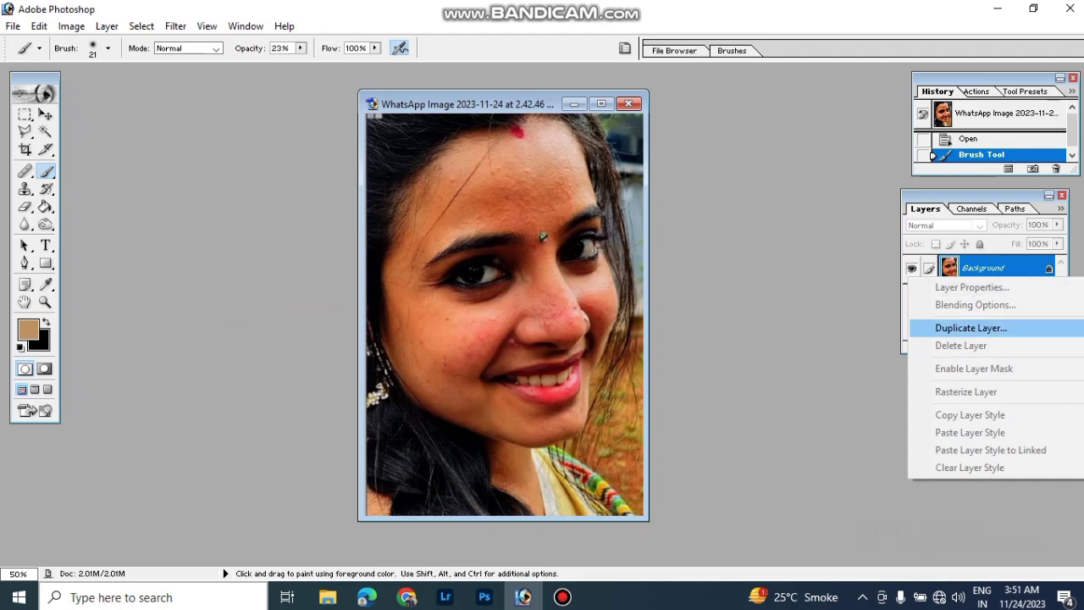
left_click(971, 328)
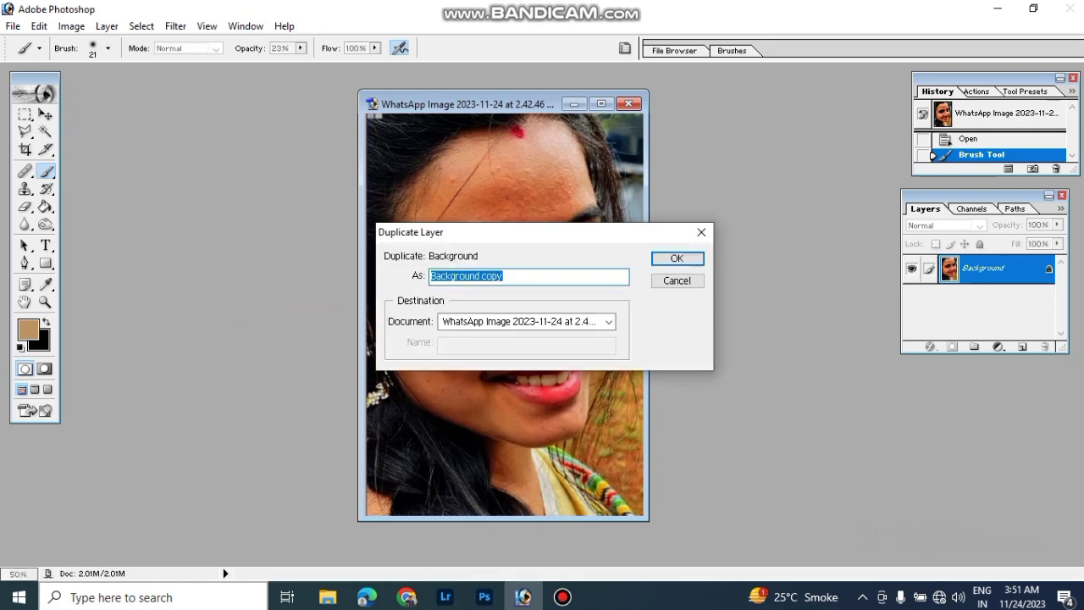
left_click(677, 259)
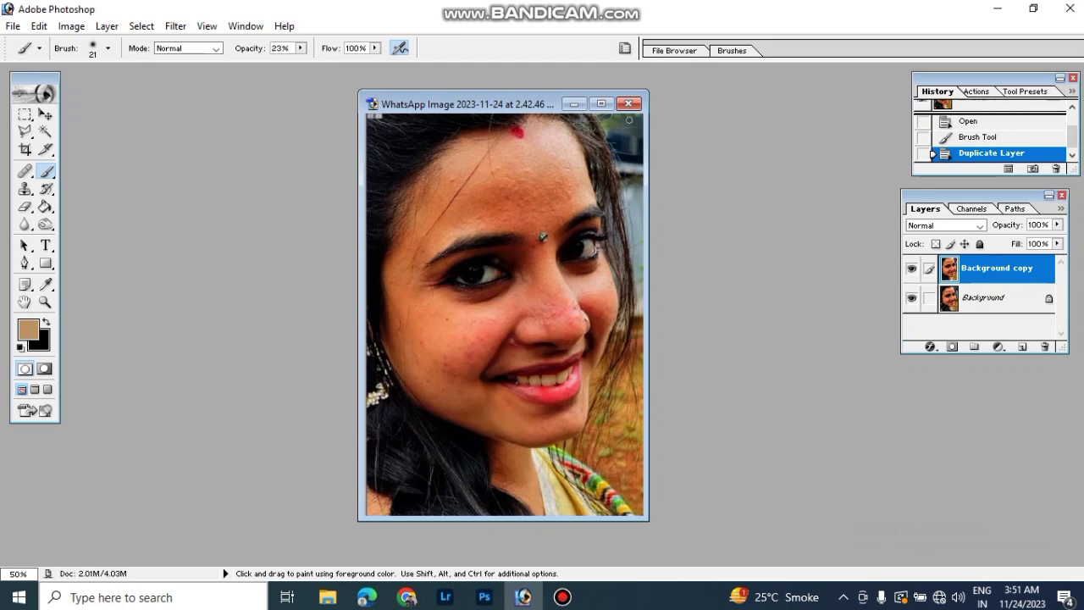
left_click(601, 104)
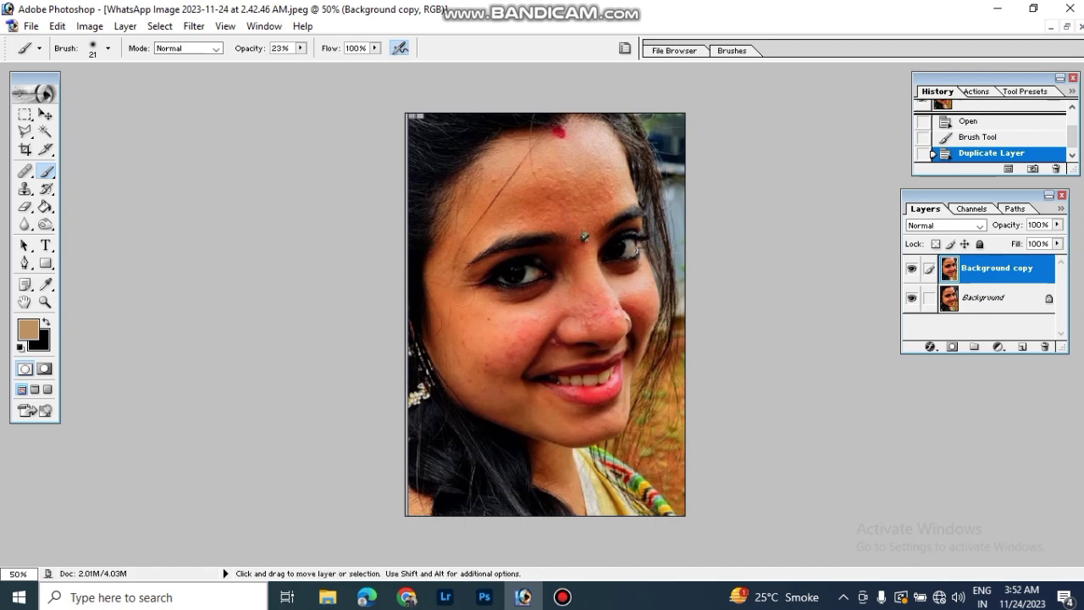
Step: Brighten the Background copy with Levels, setting the midtone gamma to about 2.15
key("ctrl+l")
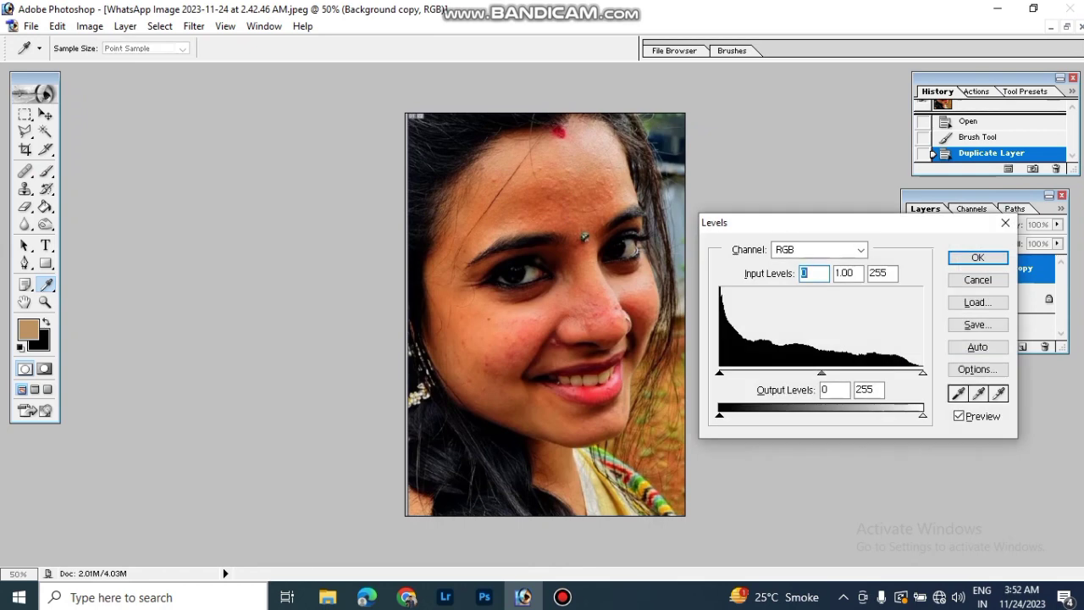
left_click_drag(859, 224, 844, 183)
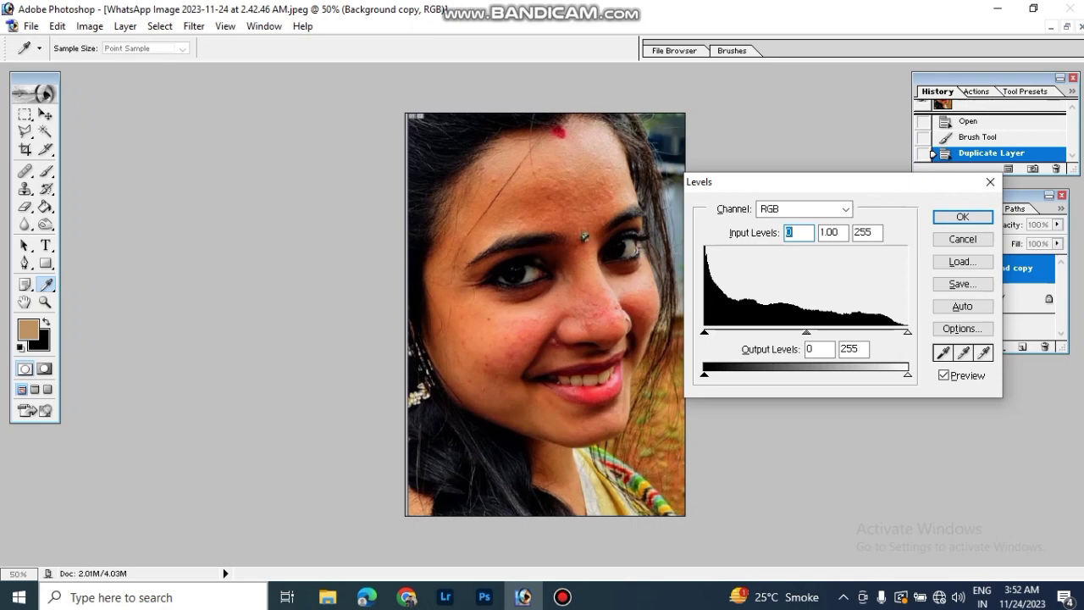
left_click_drag(807, 332, 750, 332)
key("Return")
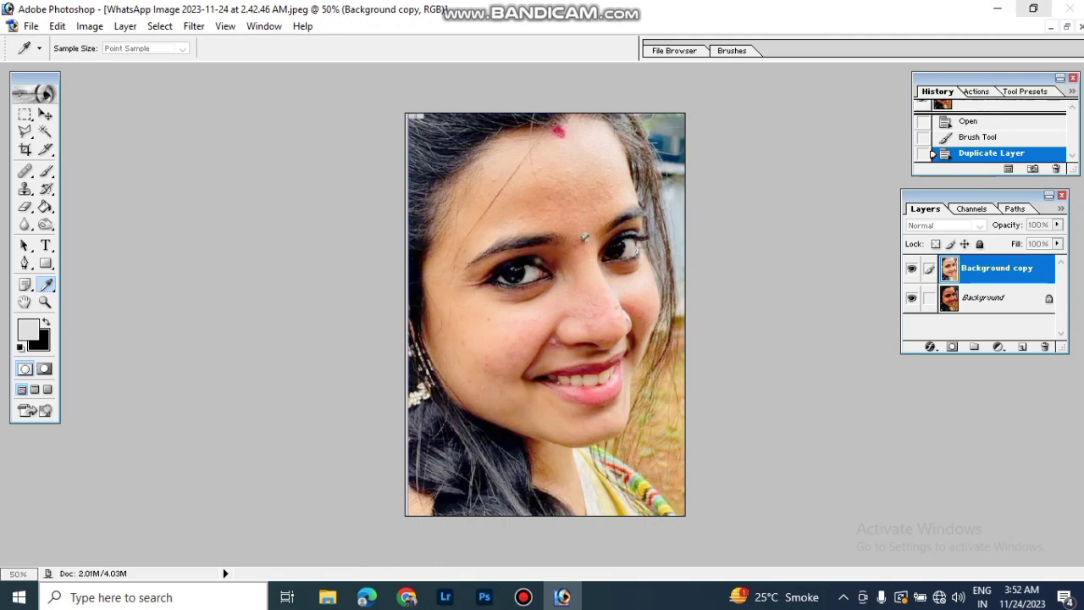
left_click(1033, 8)
key("ctrl+l")
left_click(1016, 12)
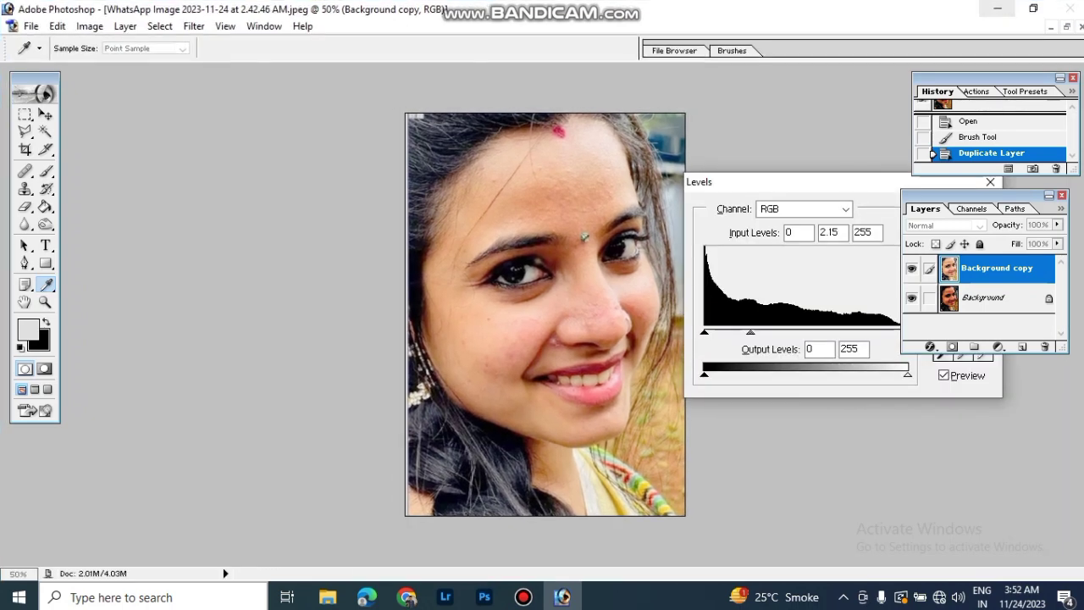
left_click_drag(763, 181, 622, 169)
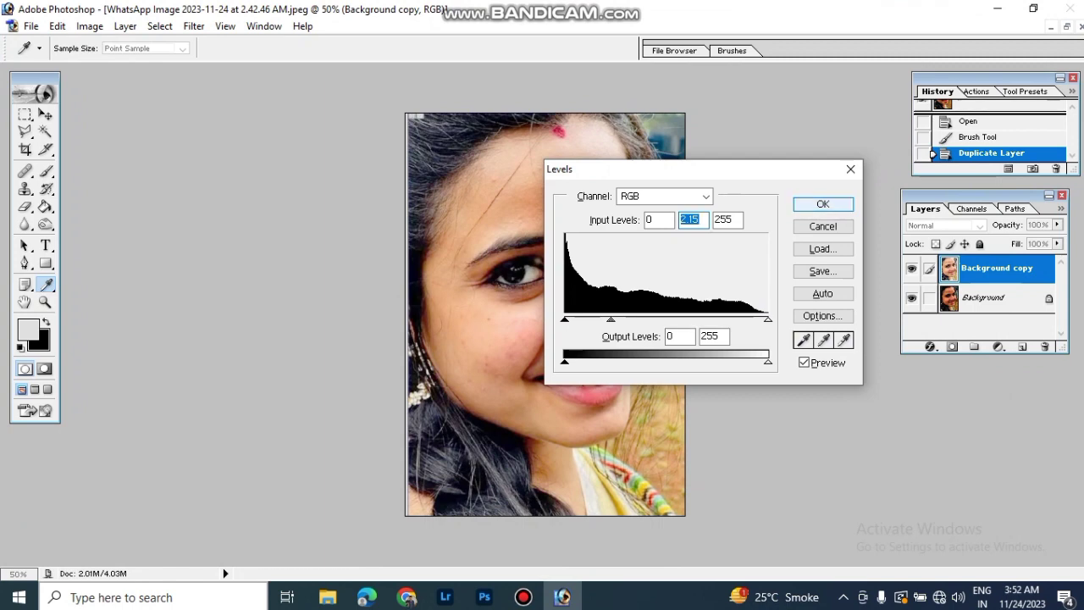
left_click(823, 204)
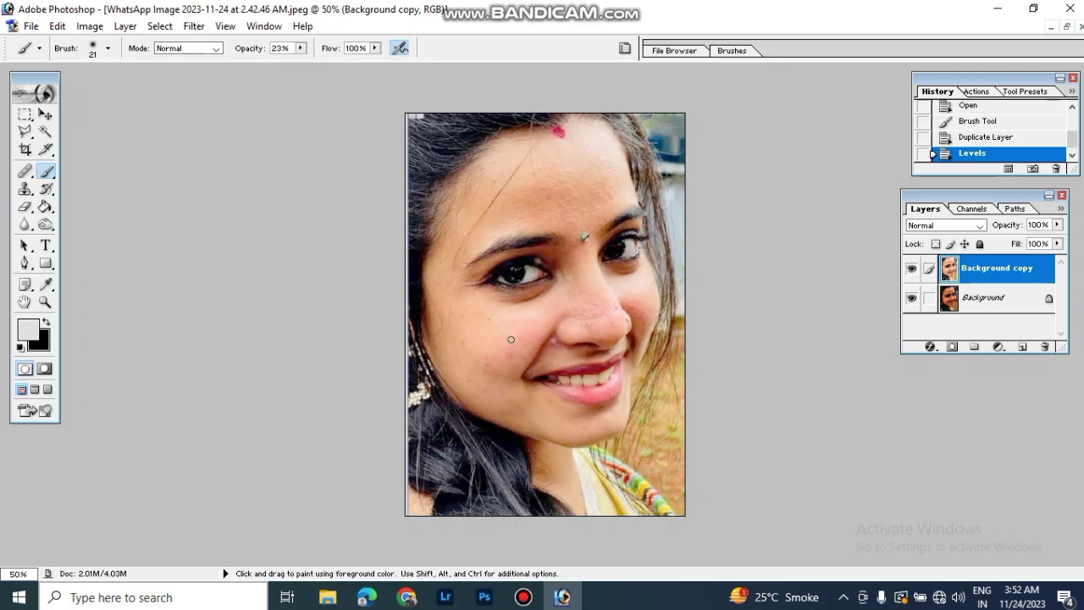
Step: Zoom in, sample clean upper-lip skin with the Healing Brush, and heal the nostril spots
key("ctrl+plus")
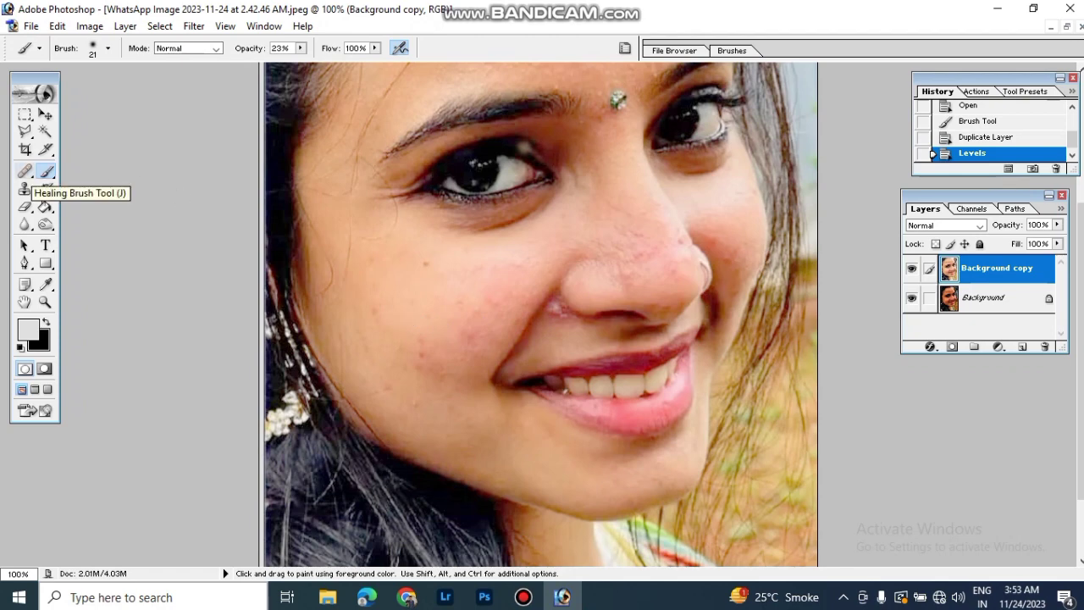
left_click(26, 171)
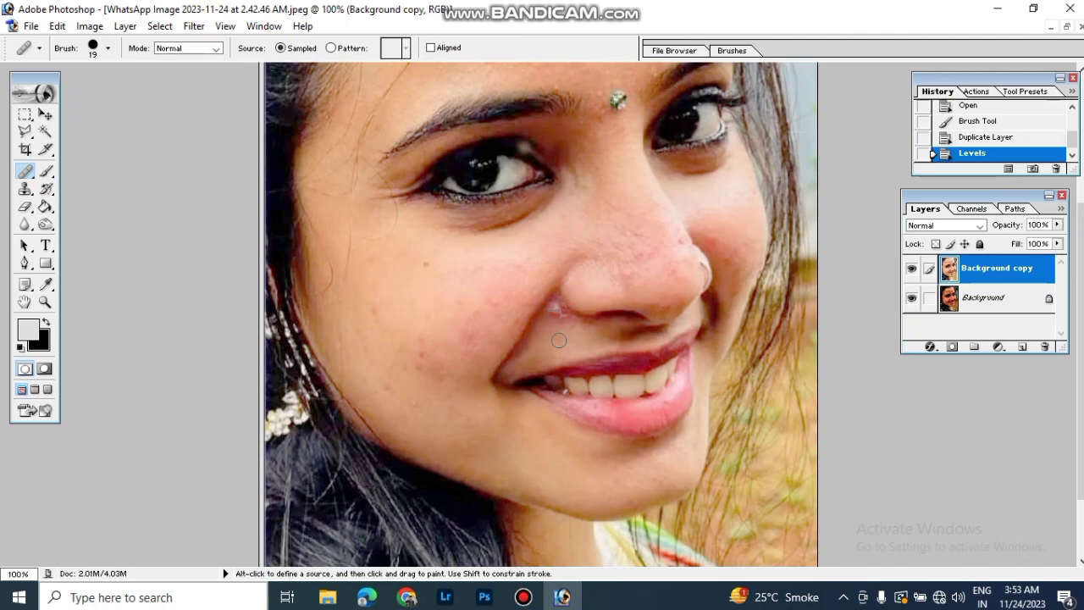
key("alt")
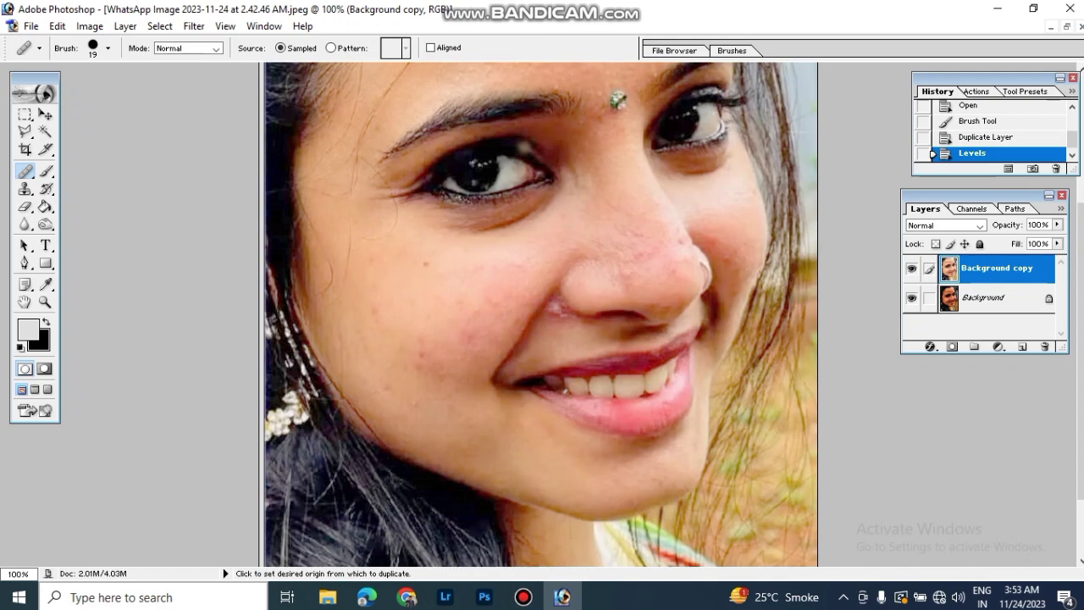
left_click(560, 341, "alt")
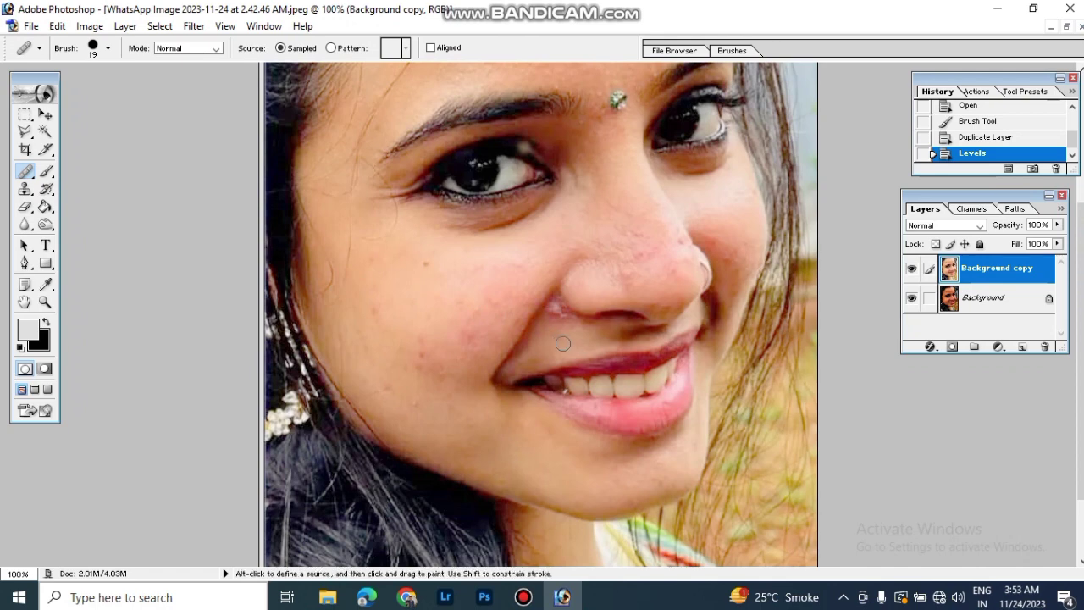
left_click_drag(560, 341, 566, 310)
left_click(558, 310)
left_click(553, 312)
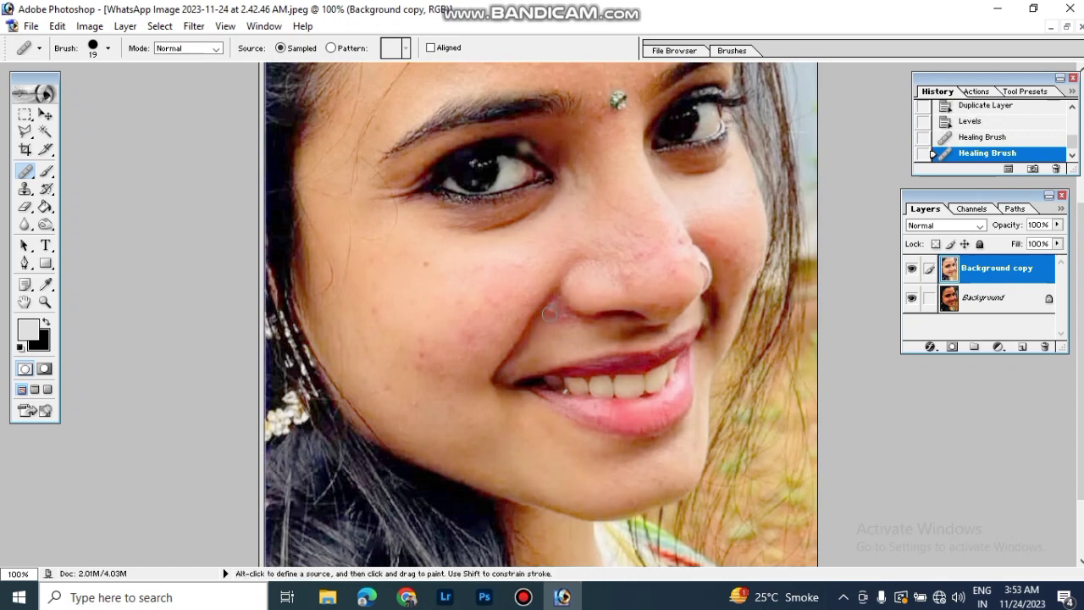
left_click(552, 311)
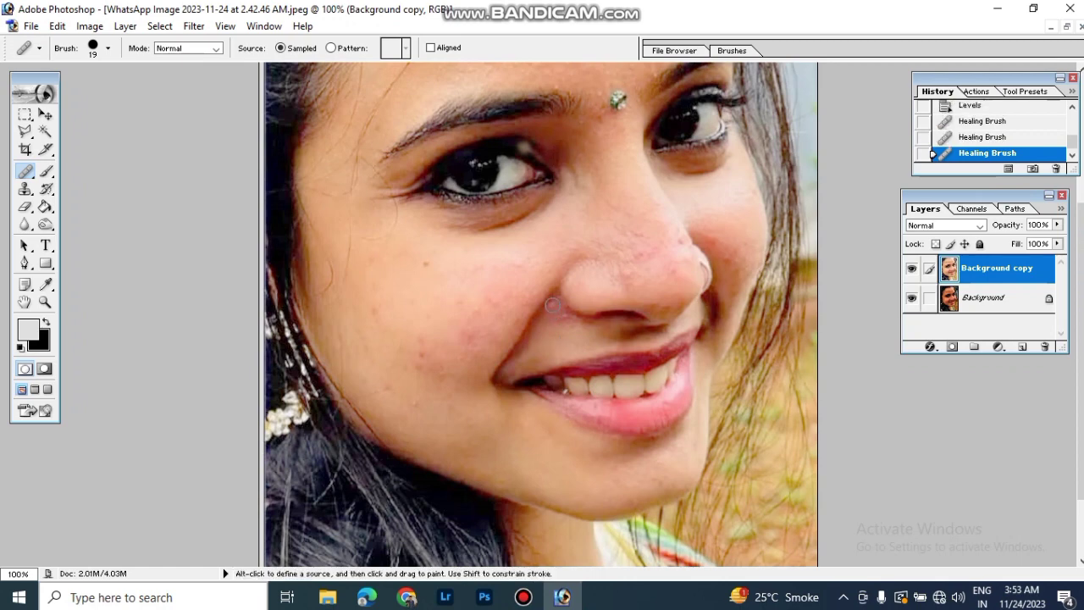
left_click(552, 305)
Step: Heal the blemishes across the cheek and on both sides of the nose
left_click(429, 266)
left_click(422, 306)
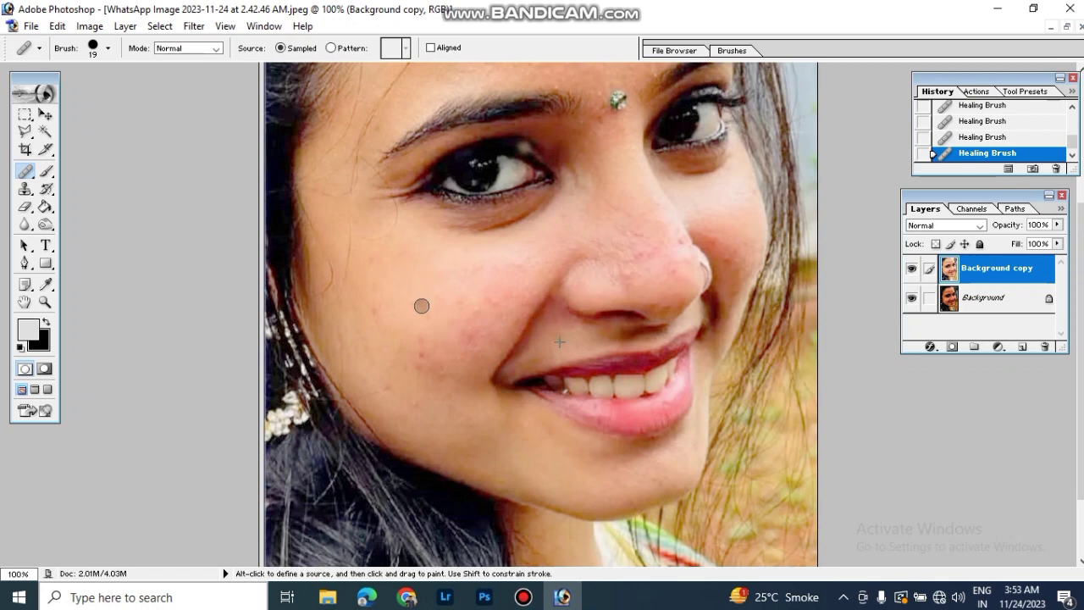
left_click(375, 311)
left_click(493, 316)
left_click(526, 288)
left_click(515, 326)
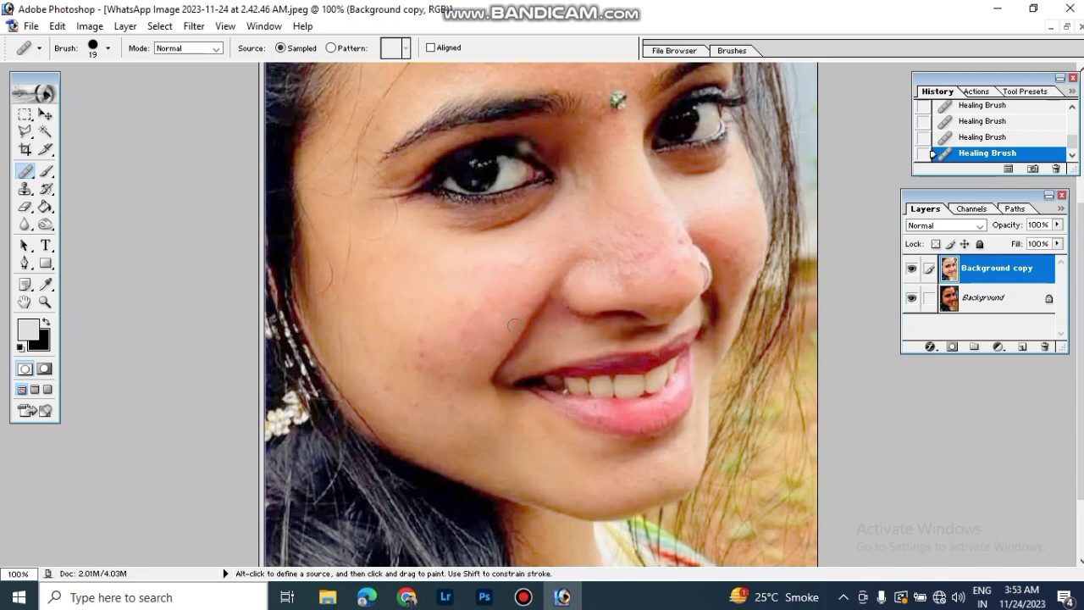
left_click(417, 359)
left_click(408, 384)
left_click(679, 241)
left_click(729, 263)
left_click(741, 280)
Step: Scroll up and heal the eight small spots across the forehead
scroll(1081, 305, "up", 5)
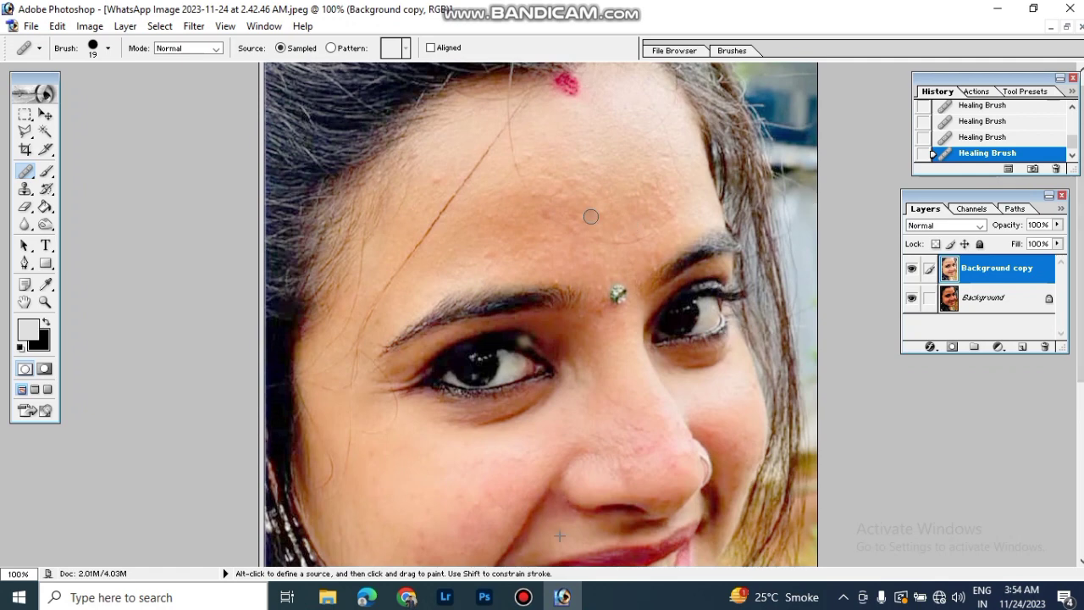
left_click(525, 177)
left_click(523, 161)
left_click(599, 181)
left_click(652, 211)
left_click(654, 191)
left_click(625, 196)
left_click(536, 251)
left_click(514, 257)
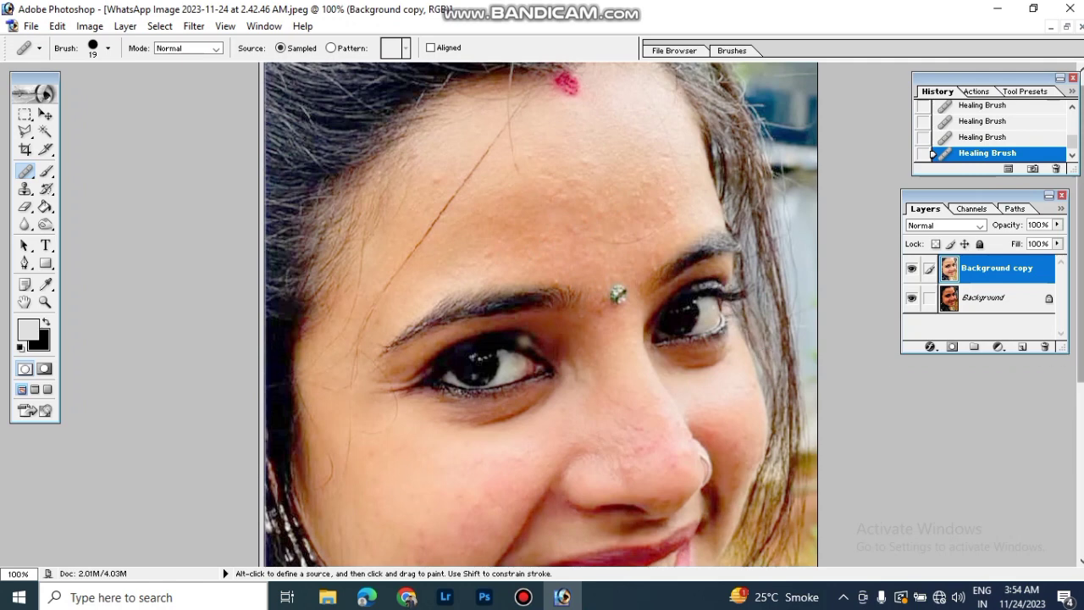
Step: Scroll back down to the face and bring up the Image adjustments list
scroll(349, 243, "down", 1)
scroll(348, 242, "down", 3)
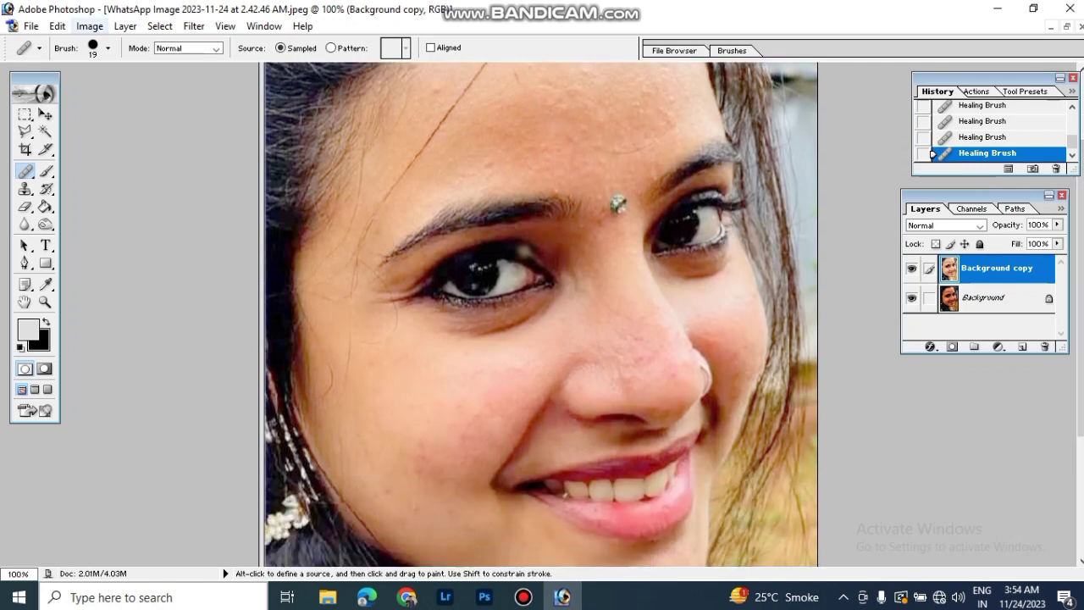
left_click(90, 27)
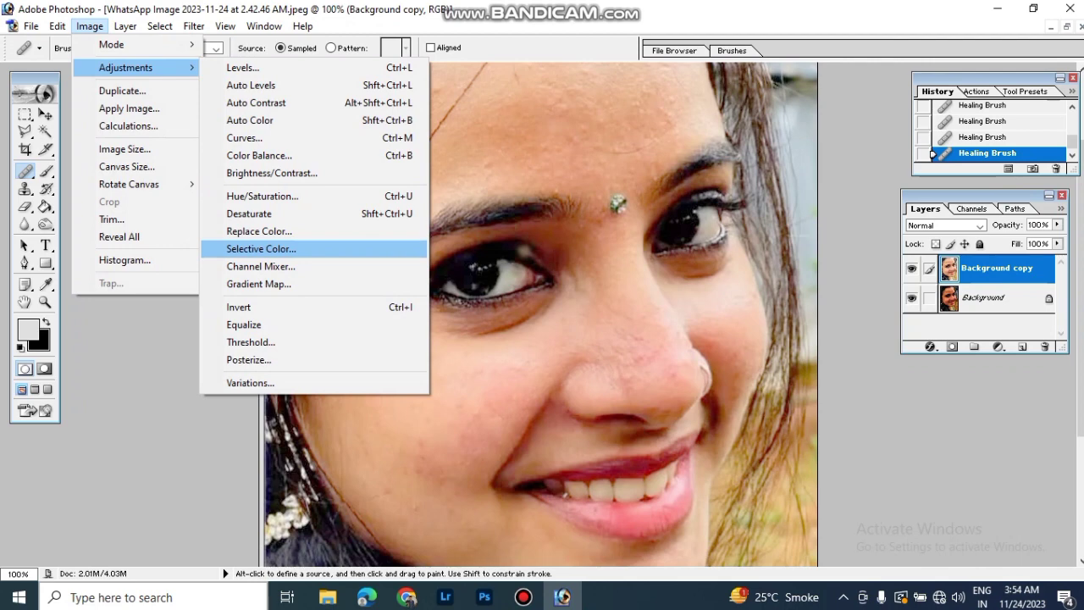
Step: Open Selective Color and set the Yellows range's Black to +74
left_click(261, 248)
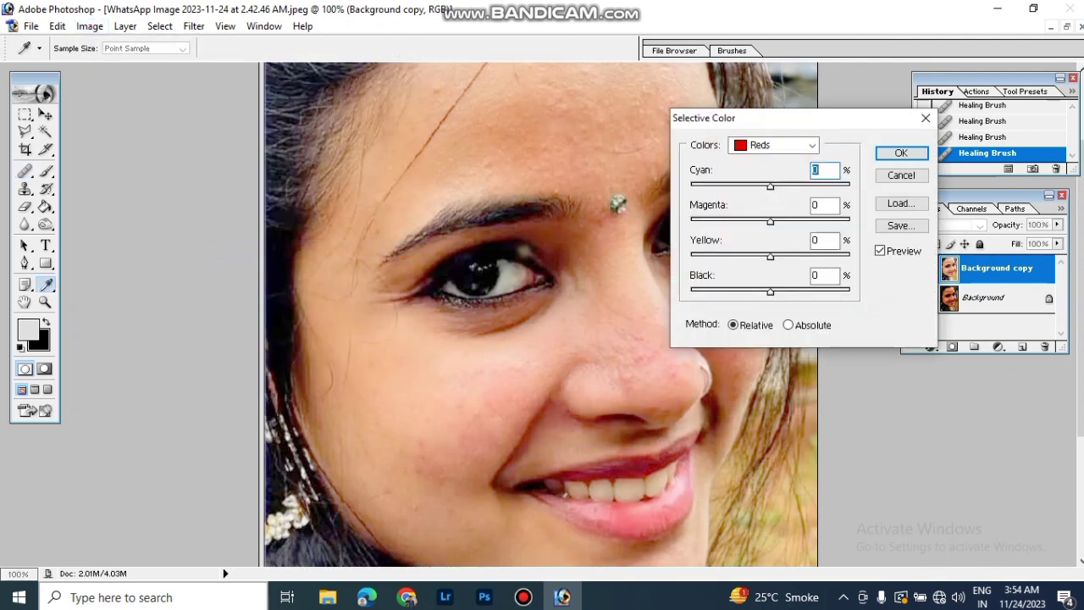
left_click_drag(819, 119, 847, 152)
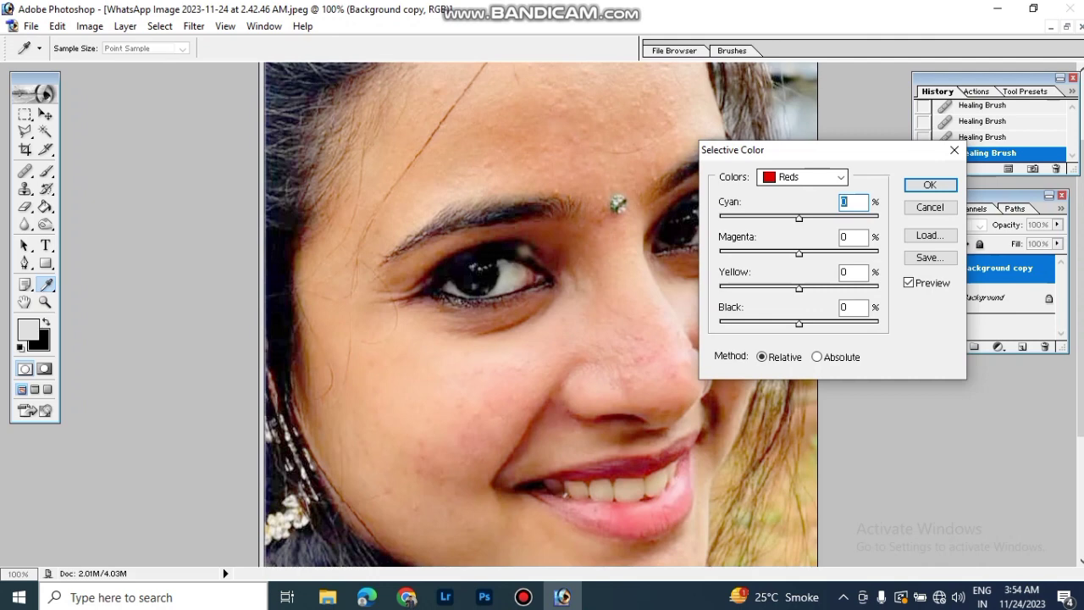
left_click(842, 177)
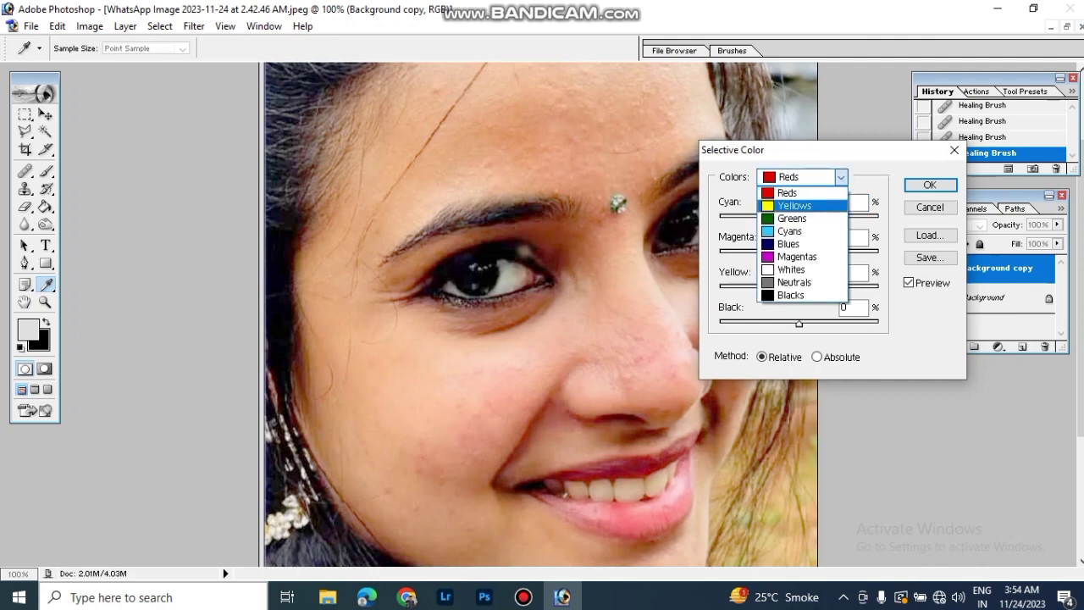
left_click(794, 206)
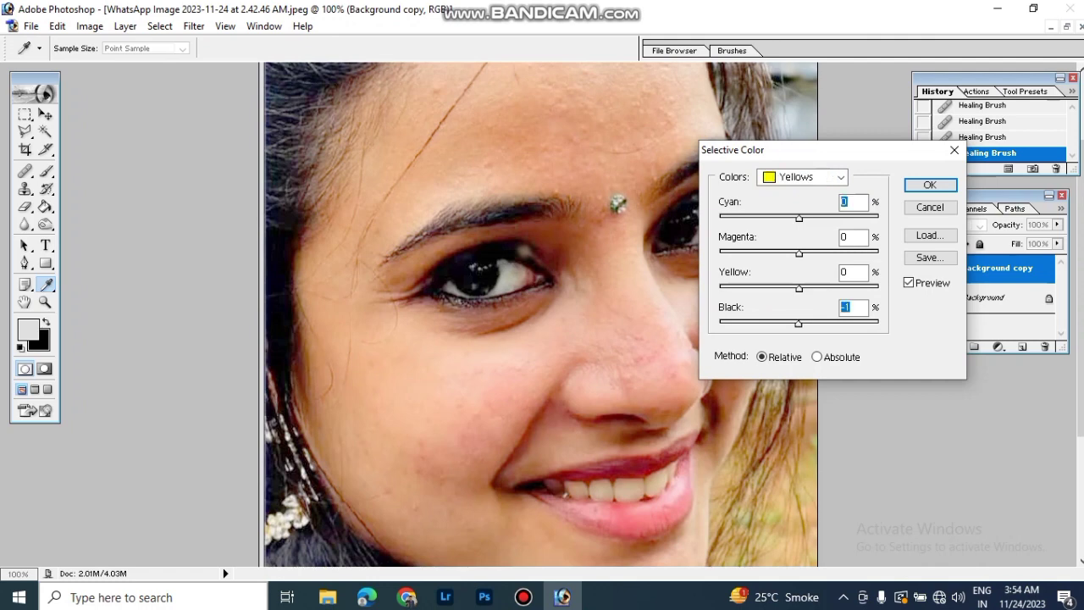
mouse_move(799, 323)
left_mouse_down()
mouse_move(727, 323)
mouse_move(876, 323)
left_mouse_up()
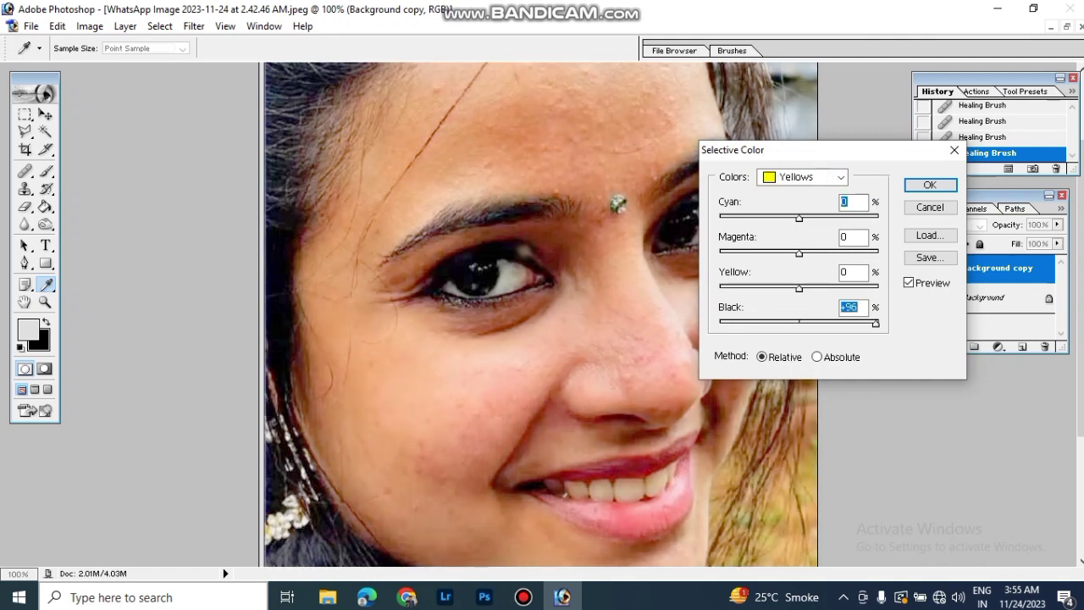
mouse_move(876, 323)
left_mouse_down()
mouse_move(722, 323)
mouse_move(752, 323)
left_mouse_up()
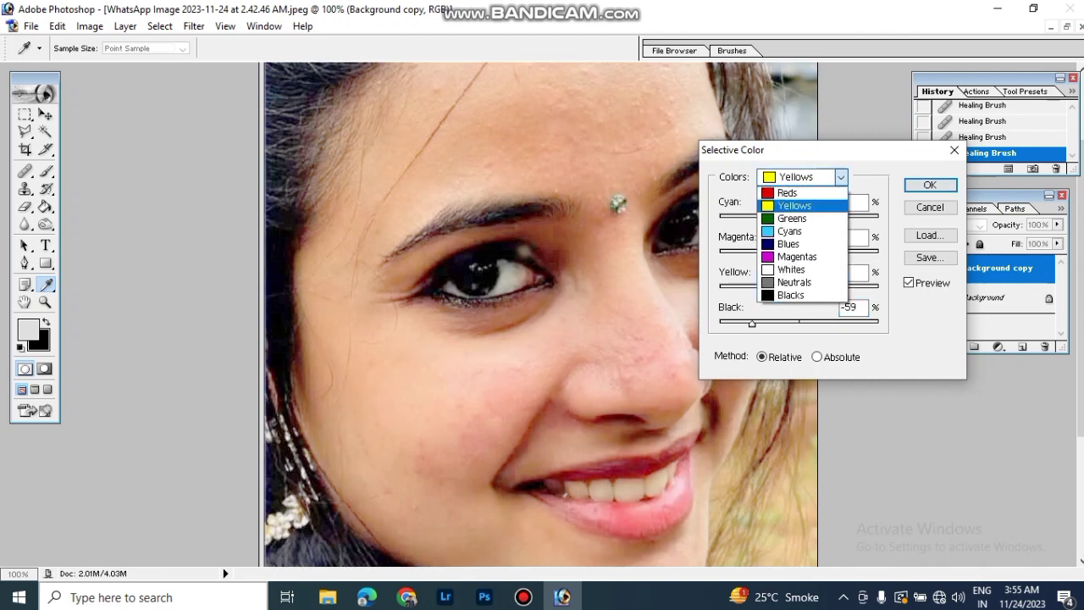
Step: Set the Blacks range's Black to a small positive value around +5
left_click(801, 177)
left_click(791, 295)
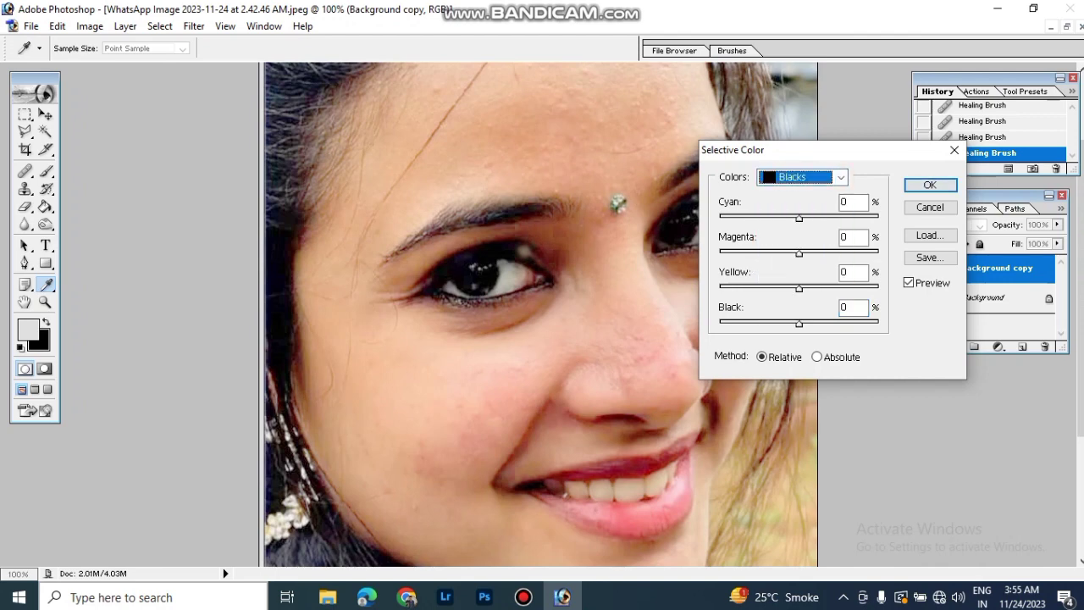
mouse_move(799, 324)
left_mouse_down()
mouse_move(844, 324)
mouse_move(808, 324)
left_mouse_up()
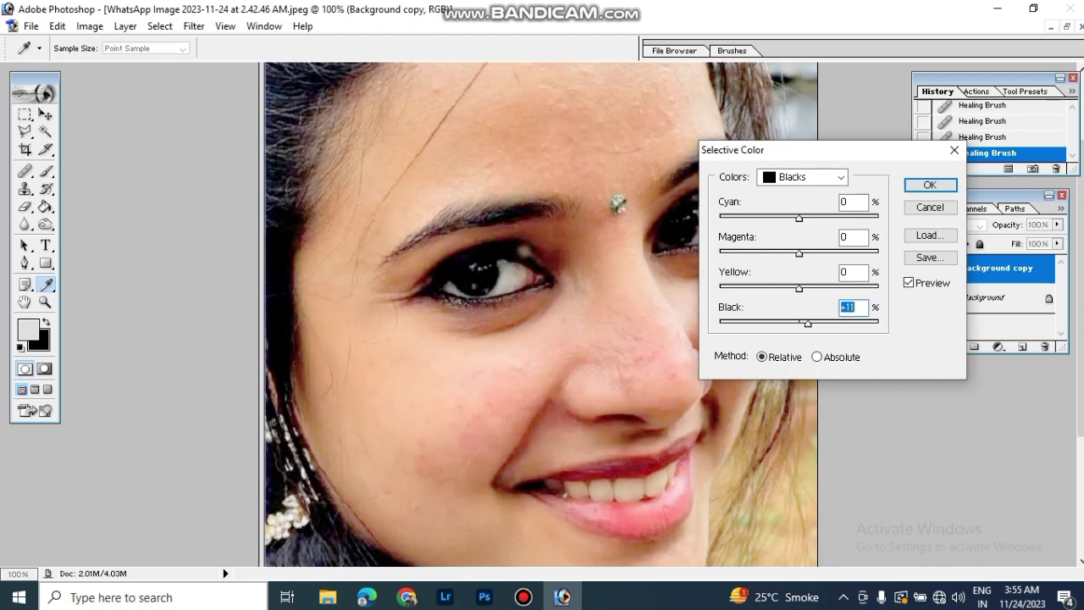
mouse_move(809, 324)
left_mouse_down()
mouse_move(793, 324)
mouse_move(802, 323)
left_mouse_up()
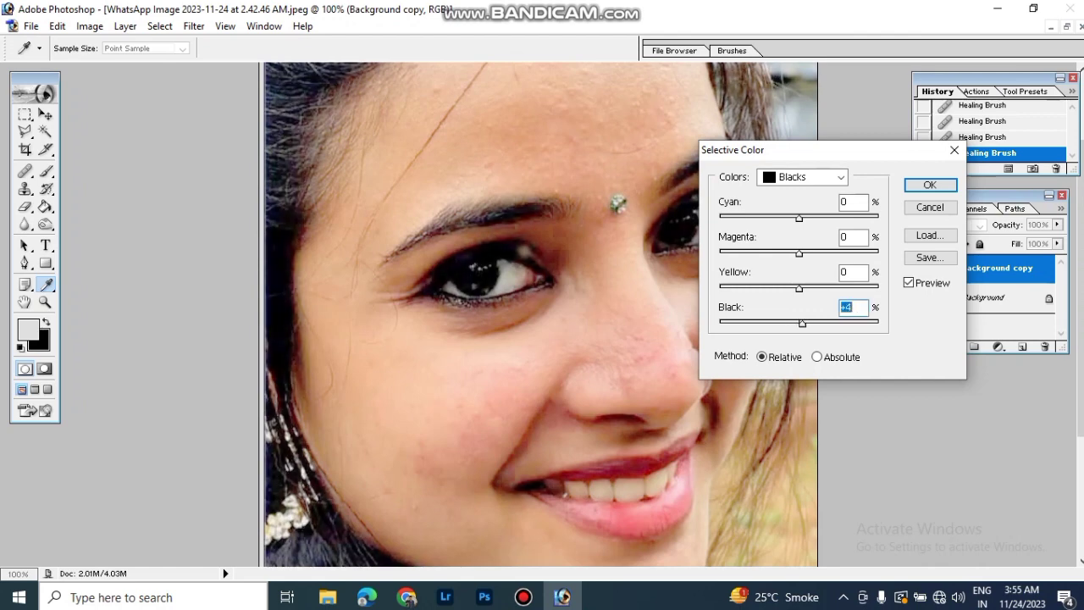
left_click(929, 185)
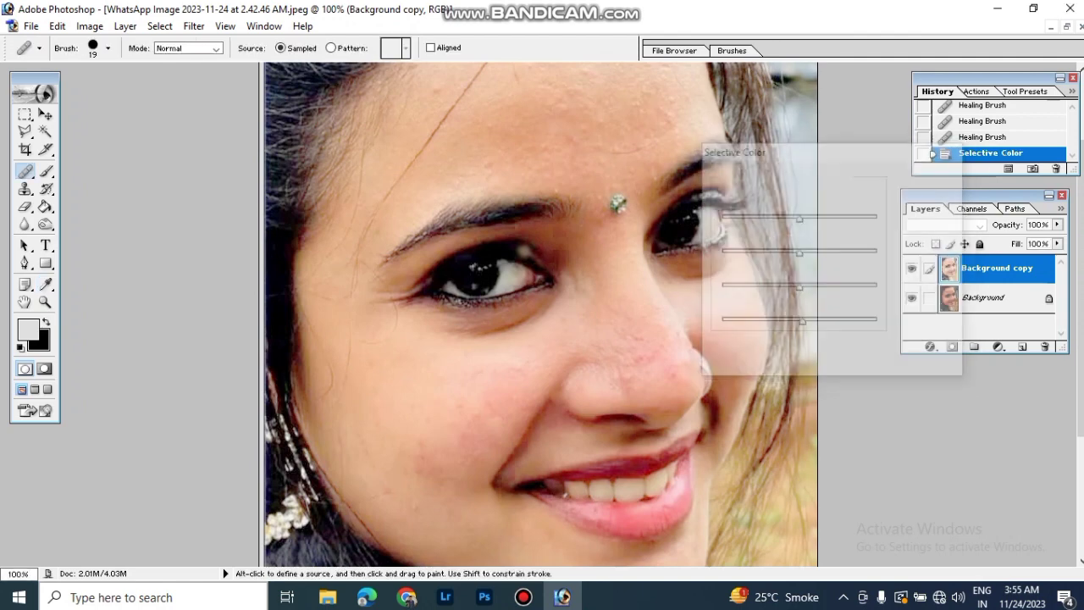
scroll(541, 316, "up", 2)
scroll(541, 316, "up", 1)
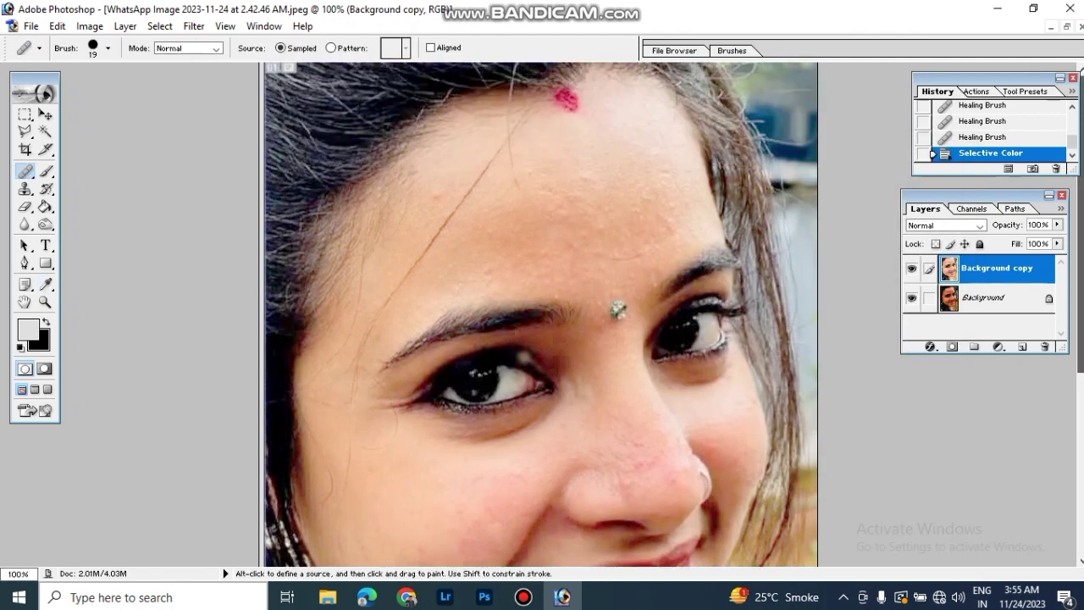
scroll(542, 316, "down", 1)
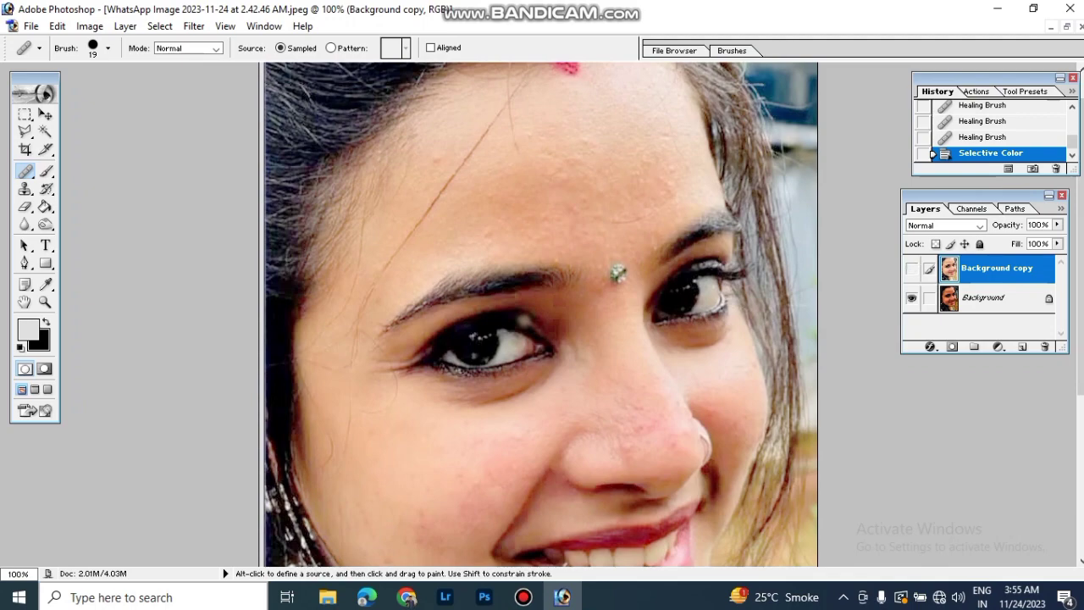
left_click(912, 267)
left_click(912, 268)
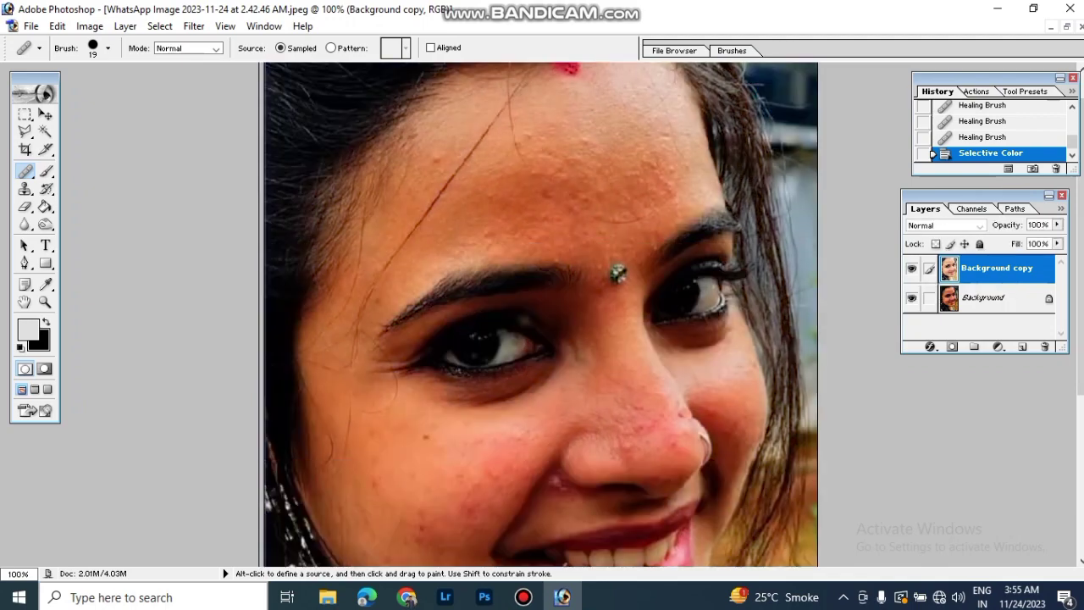
left_click(912, 268)
left_click(912, 268)
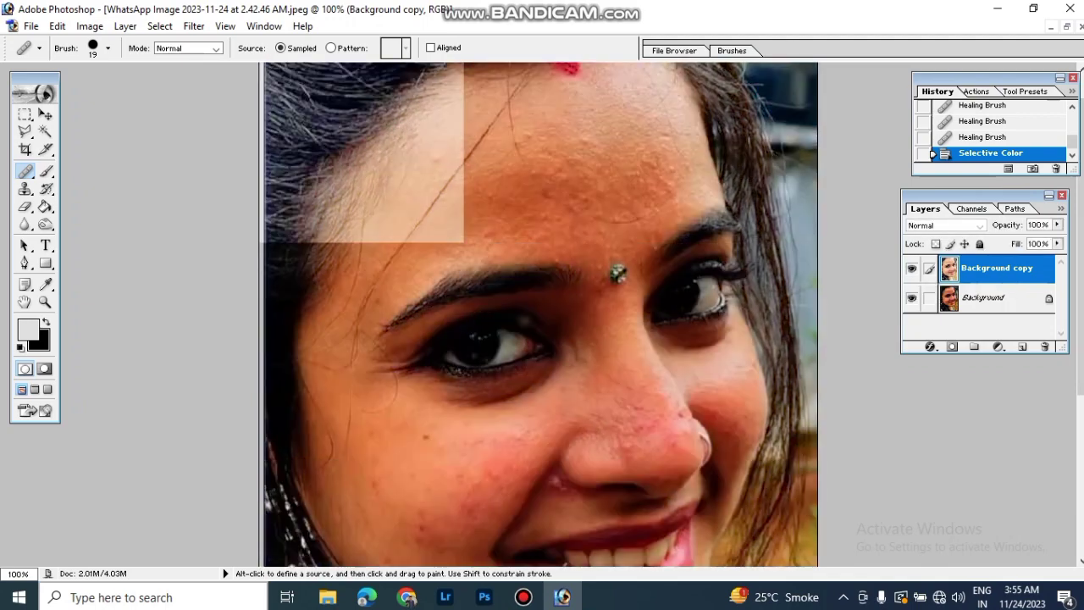
left_click(911, 268)
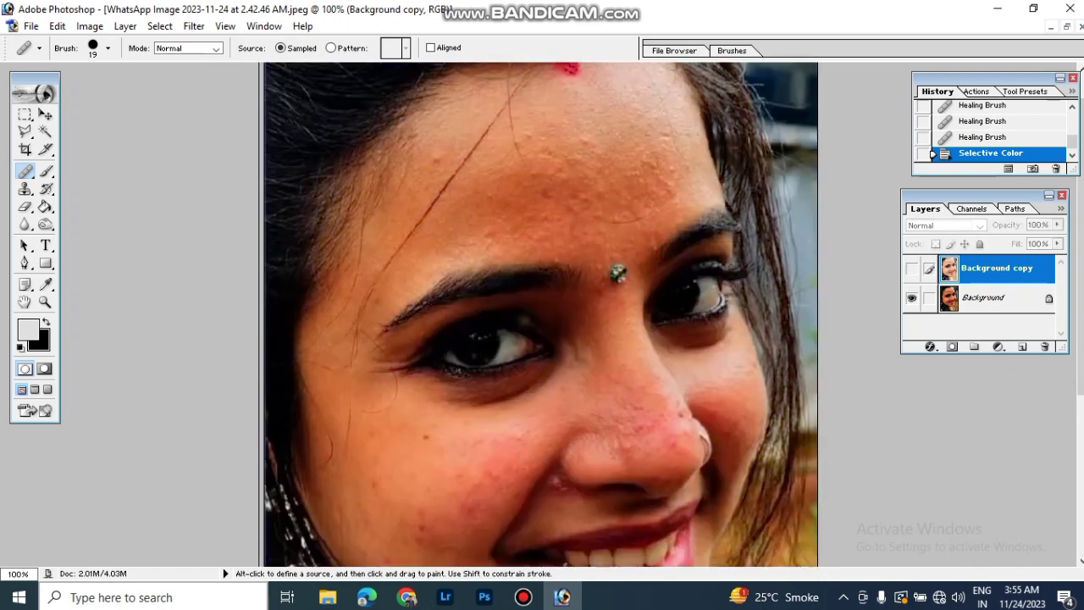
left_click(911, 268)
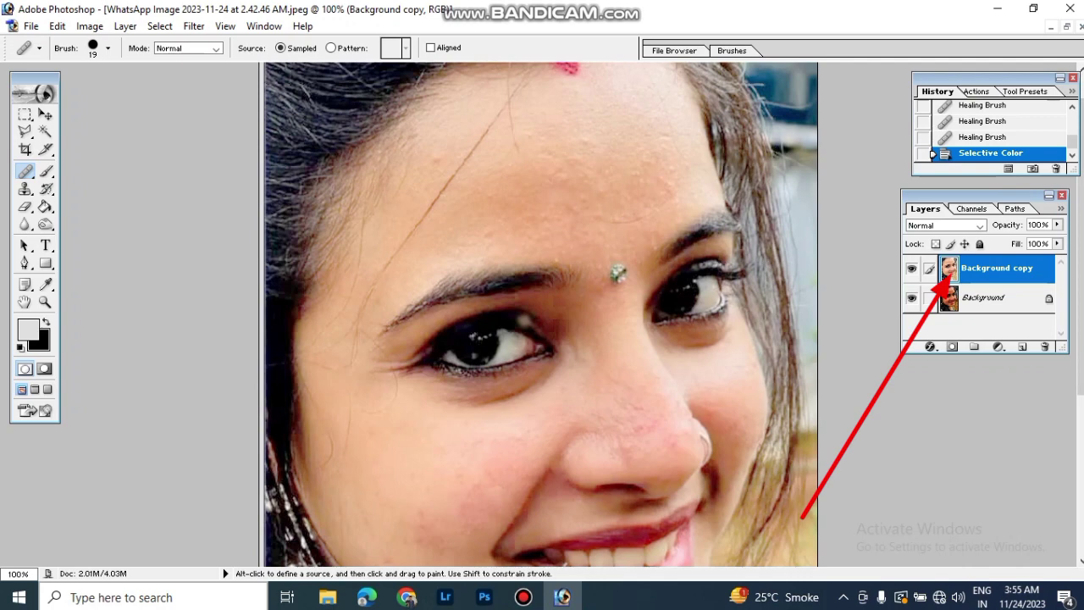
Step: Duplicate Background copy as 'Background copy 2' and confirm the layer name
right_click(983, 270)
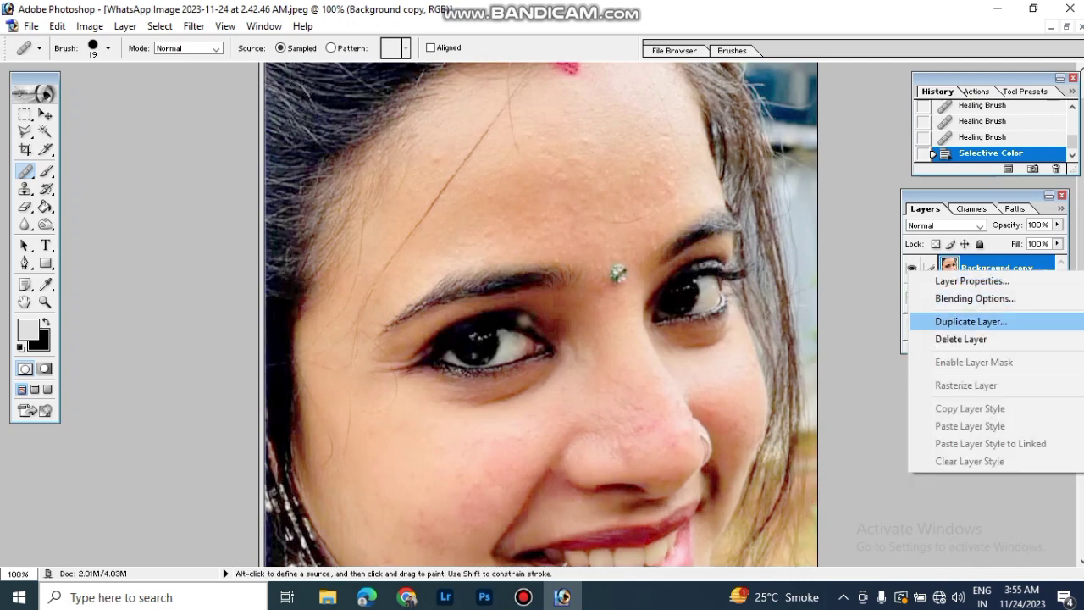
left_click(970, 321)
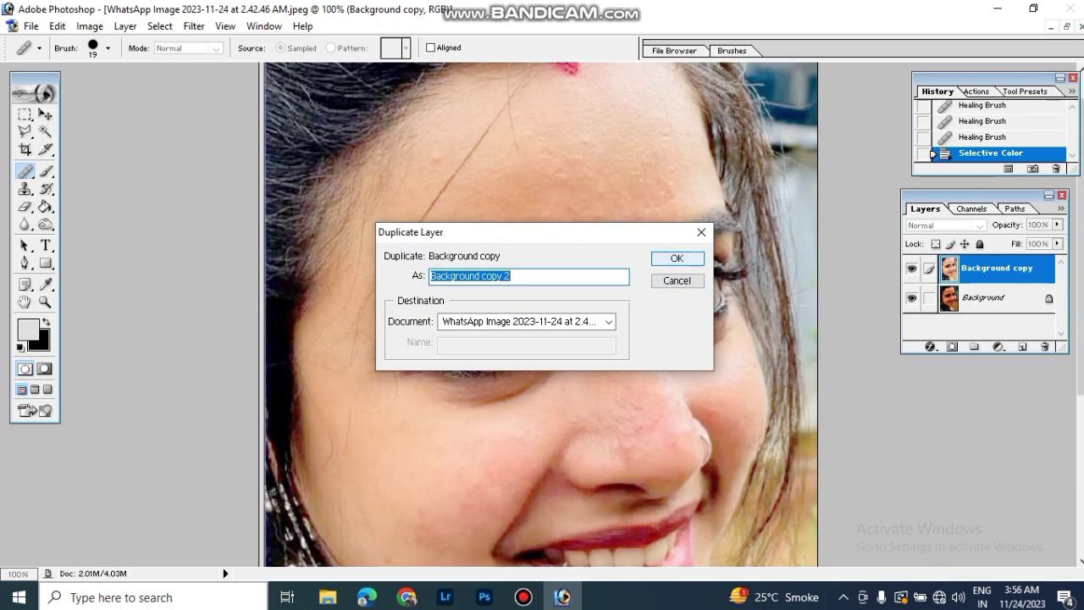
left_click(677, 259)
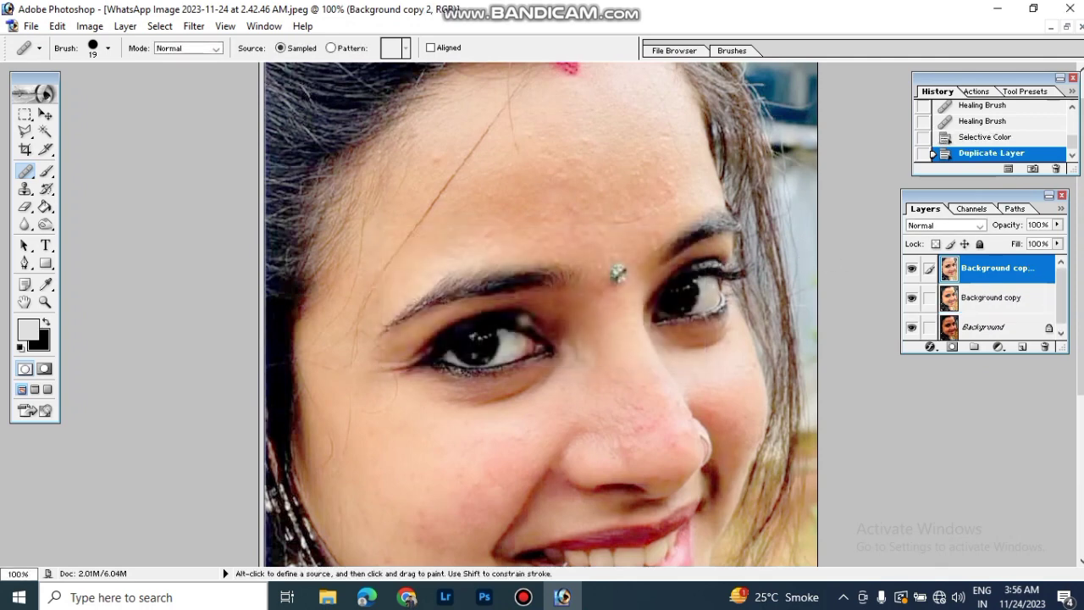
double_click(999, 268)
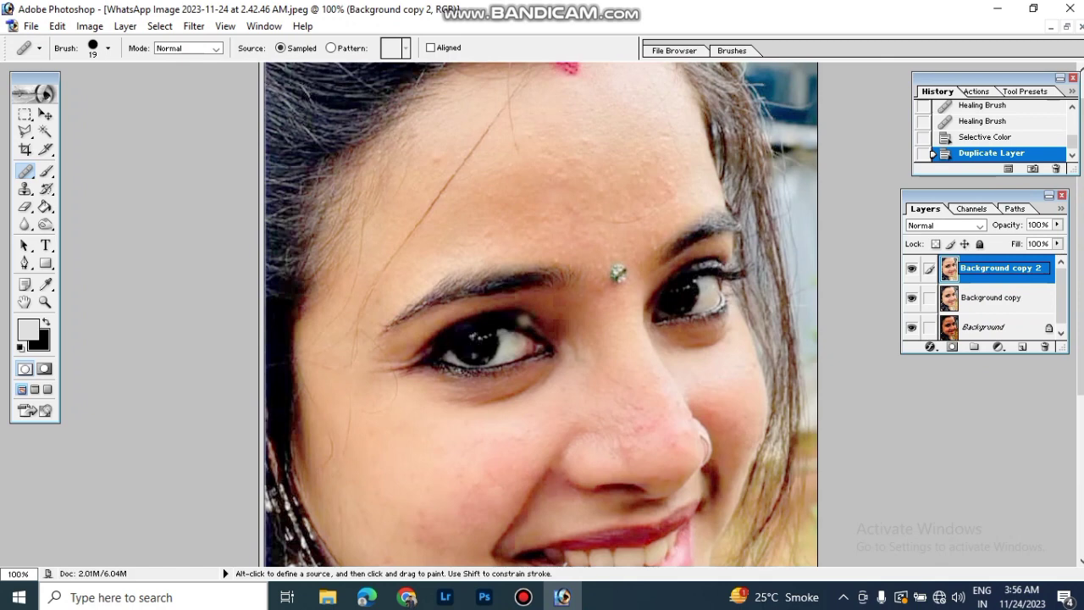
key("Return")
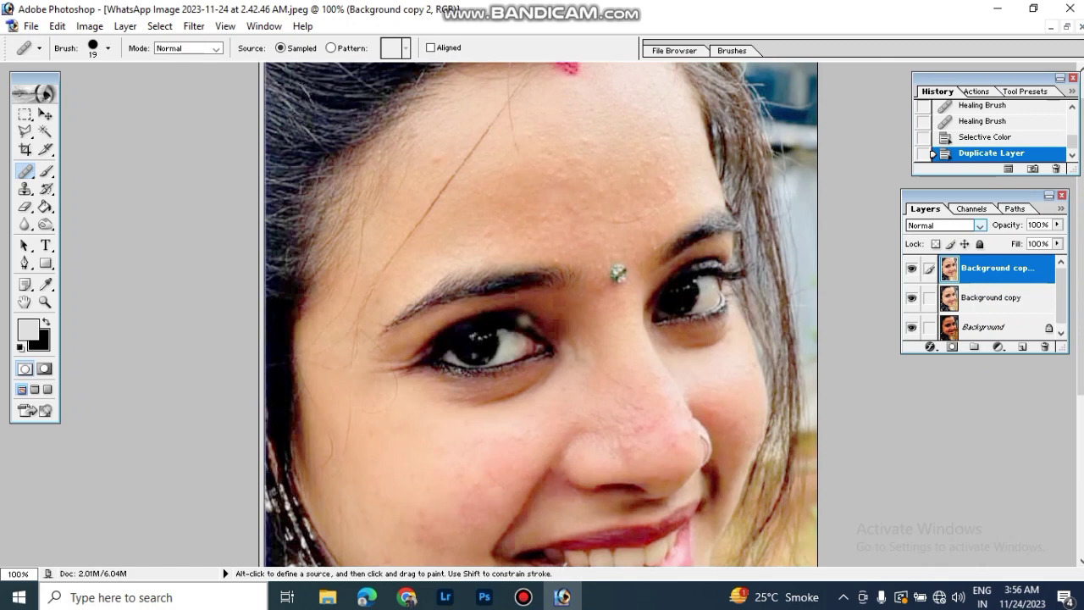
Step: Set Background copy 2's blend mode to Vivid Light and bring up the Image adjustments list
left_click(979, 225)
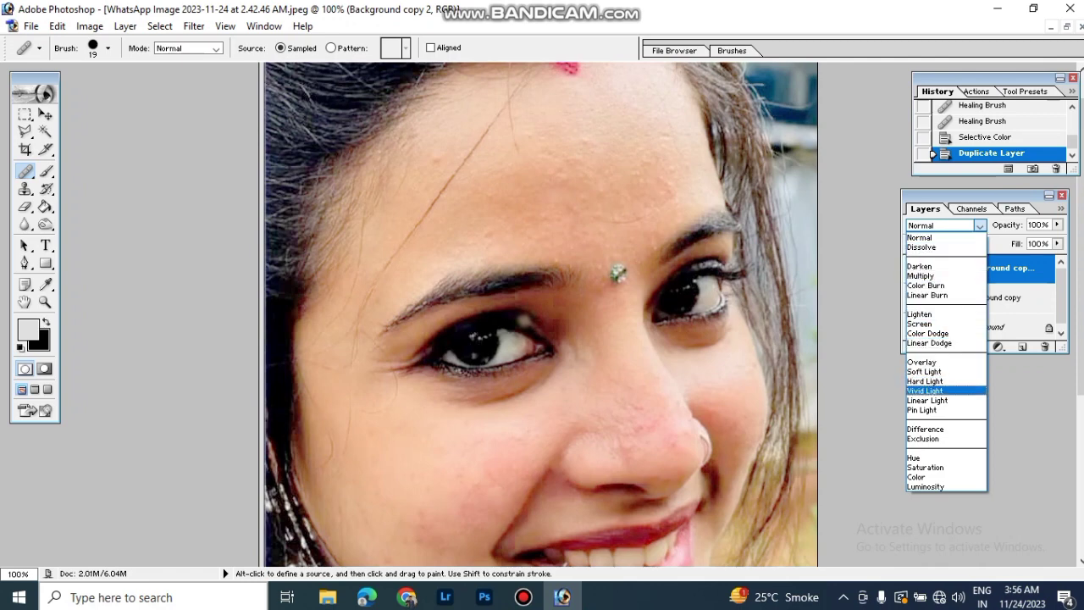
left_click(925, 391)
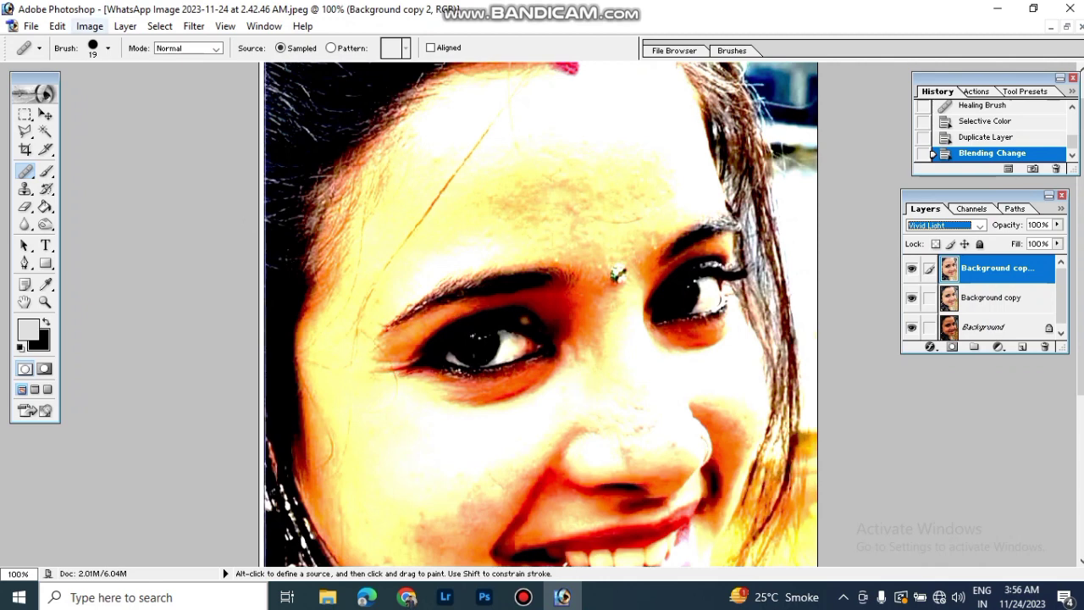
left_click(89, 26)
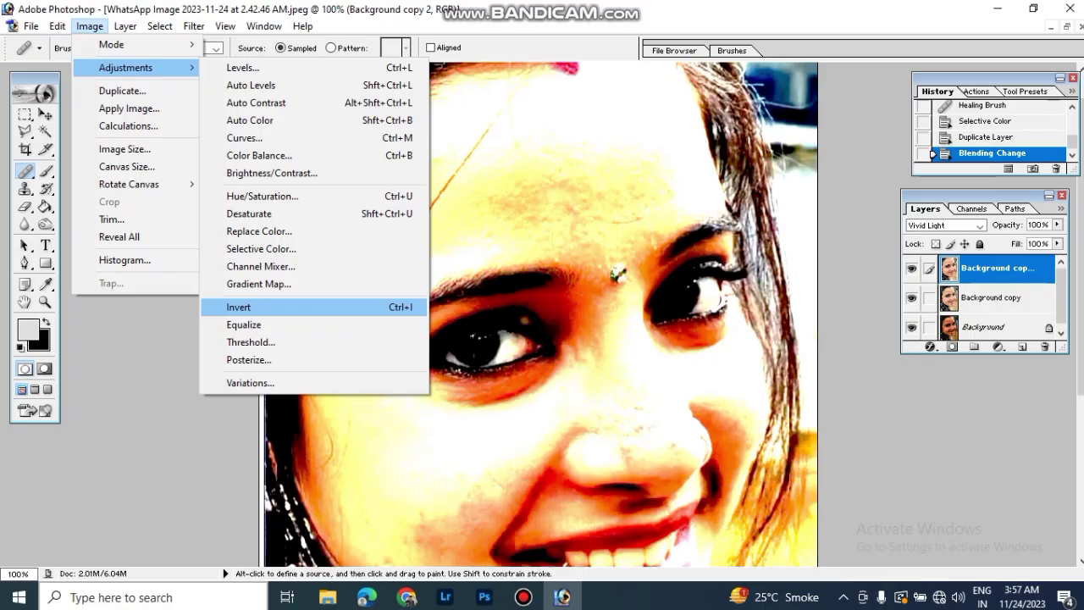
Step: Invert the Vivid Light copy layer and bring up the Other filters list
left_click(246, 307)
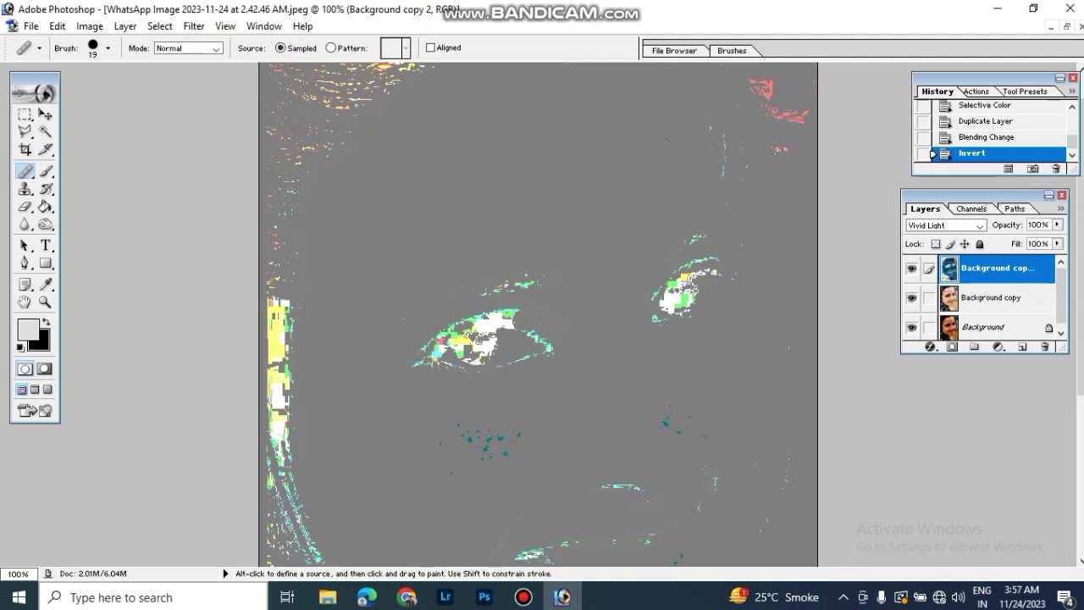
left_click(194, 27)
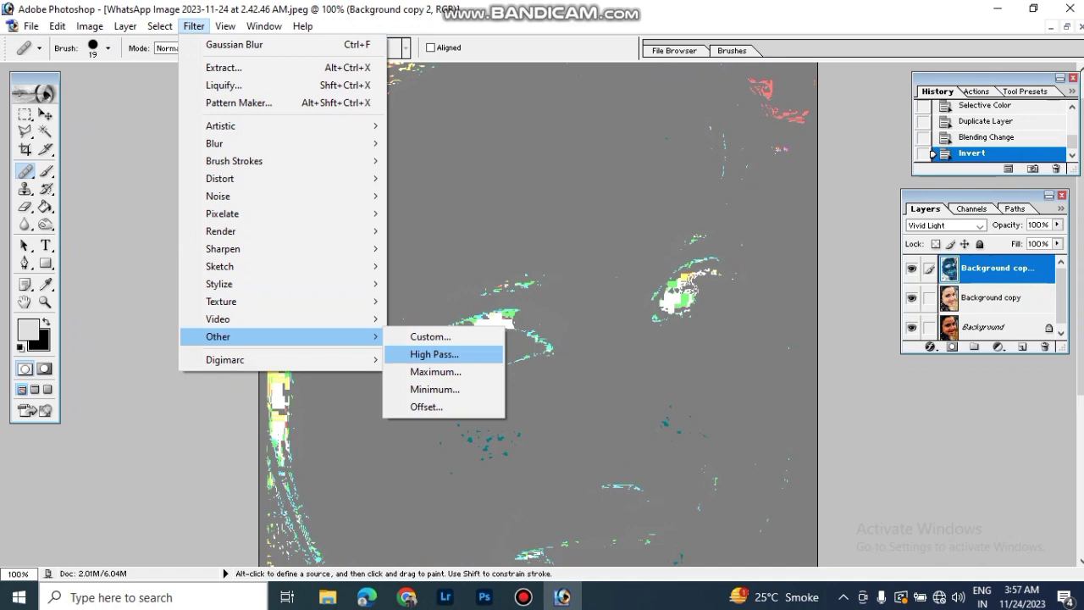
Step: Apply a 1.5-pixel High Pass filter to the inverted layer, then bring up the Blur filters
left_click(434, 354)
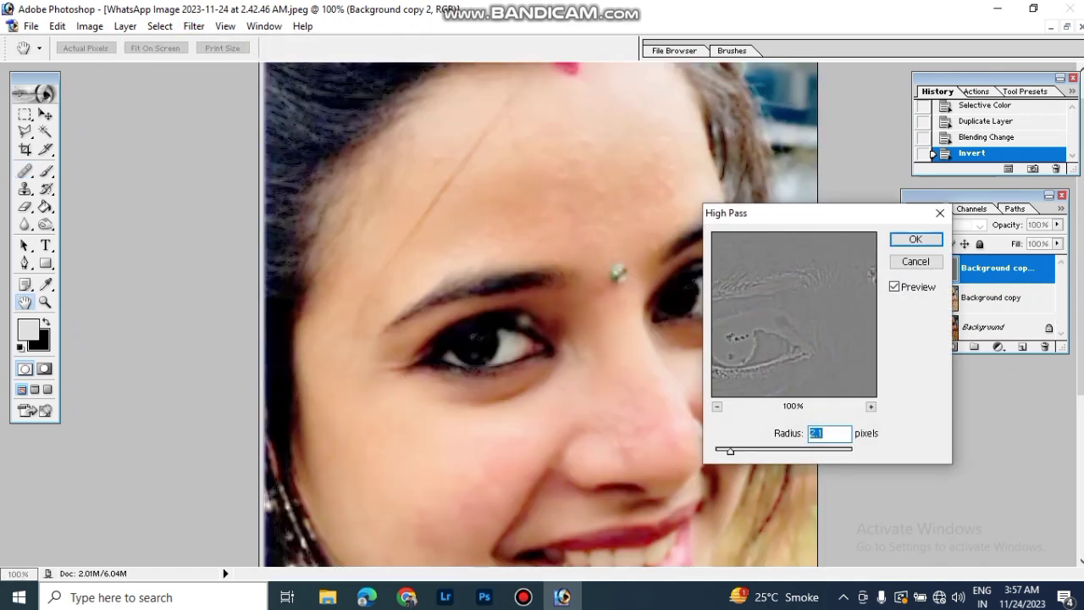
mouse_move(730, 450)
left_mouse_down()
mouse_move(791, 450)
mouse_move(716, 450)
mouse_move(819, 450)
mouse_move(728, 450)
left_mouse_up()
key("Down")
key("Down")
key("Down")
key("Down")
double_click(816, 433)
key("Return")
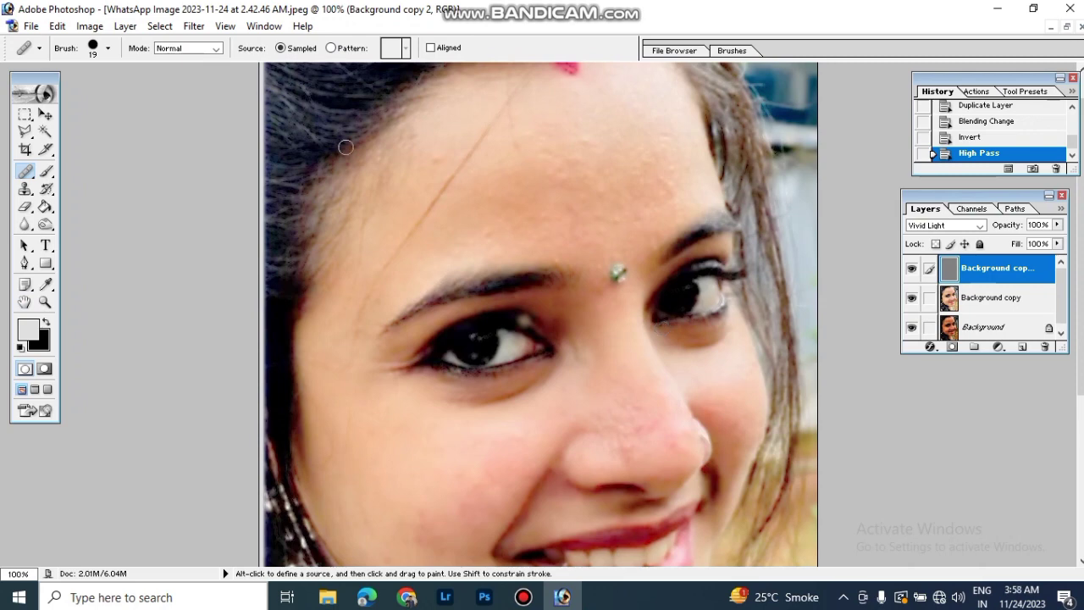
left_click(194, 26)
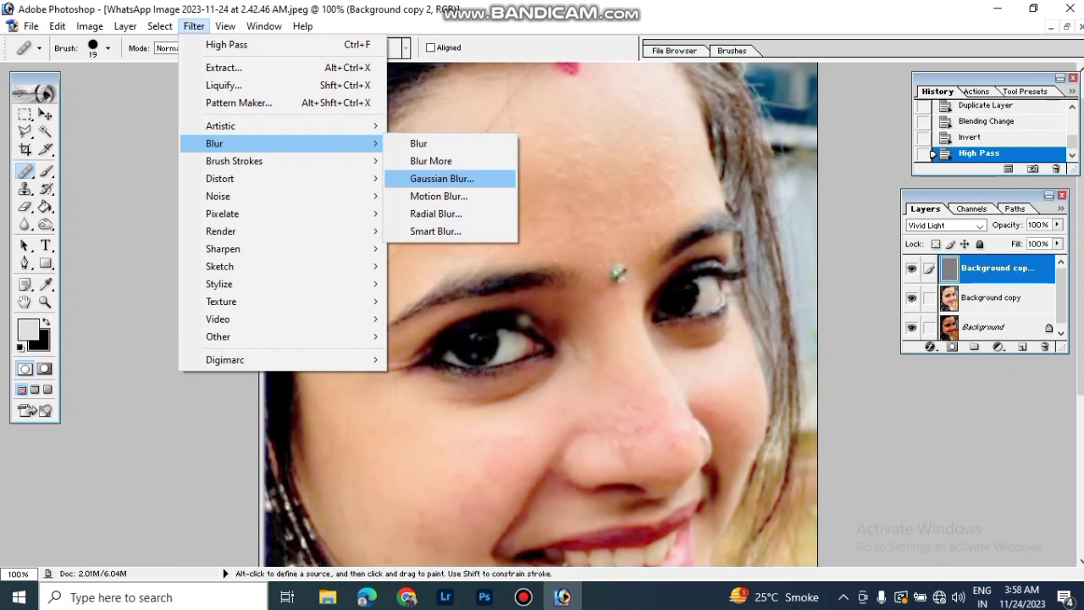
Step: Apply a 0.2 px Gaussian Blur to the inverted High Pass copy
left_click(441, 179)
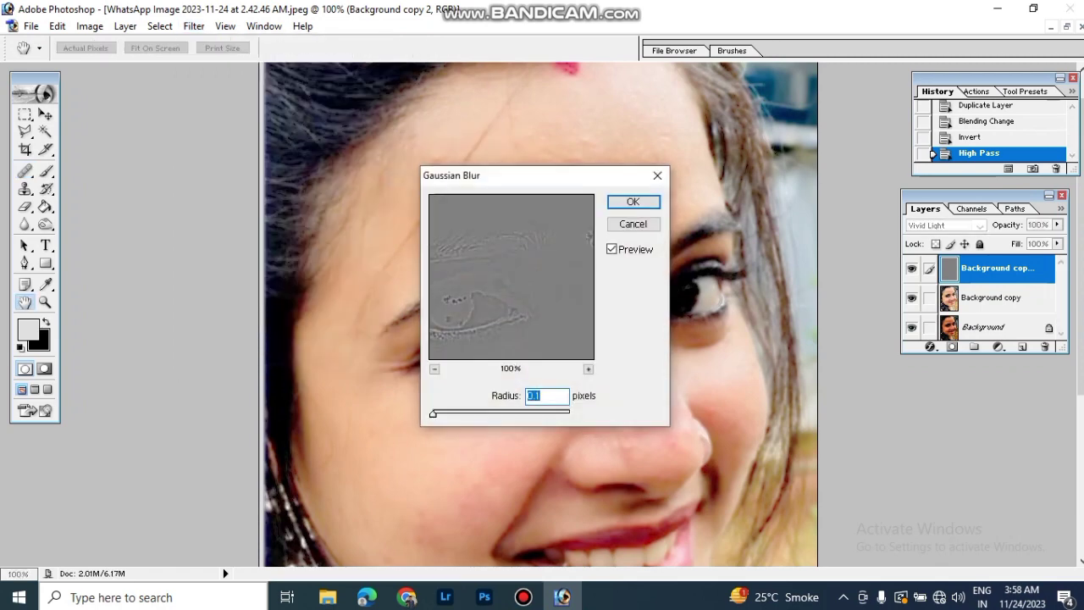
key("Up")
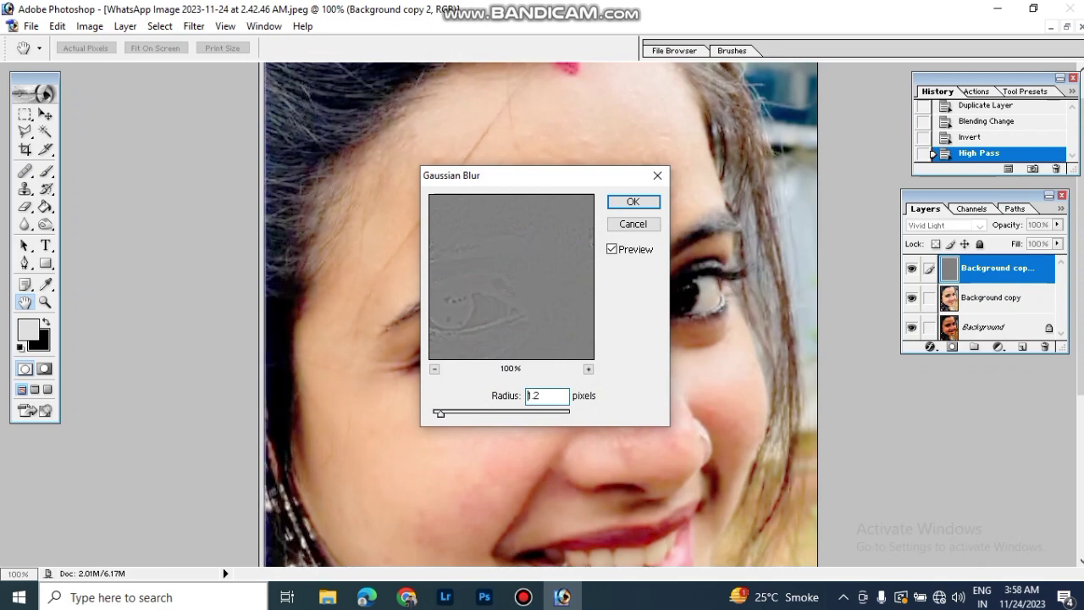
key("Up")
key("Up")
key("Up")
key("Up")
key("Up")
key("Up")
key("Up")
key("Down")
key("Down")
key("Down")
key("Down")
key("Up")
key("Up")
key("Up")
key("Down")
key("Down")
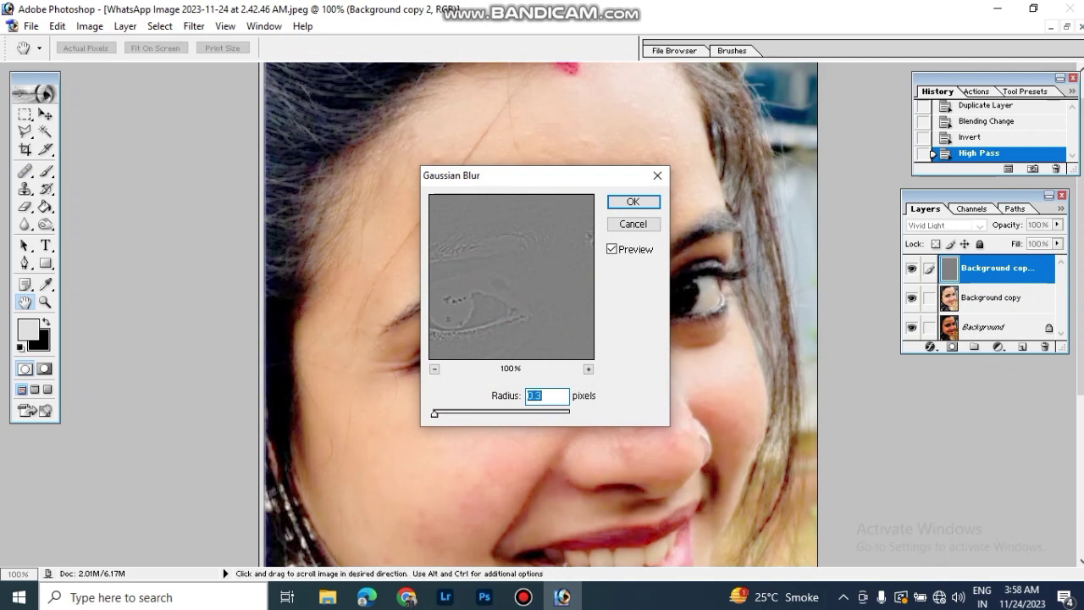
left_click(633, 201)
key("j")
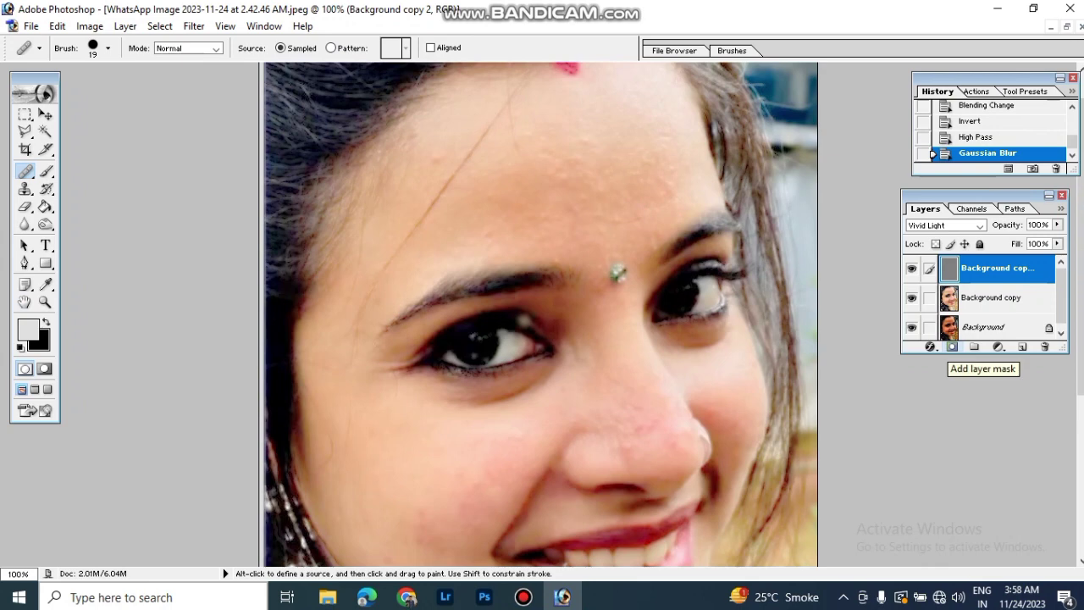
Step: Add a layer mask to Background copy 2 and invert it to black
left_click(952, 347)
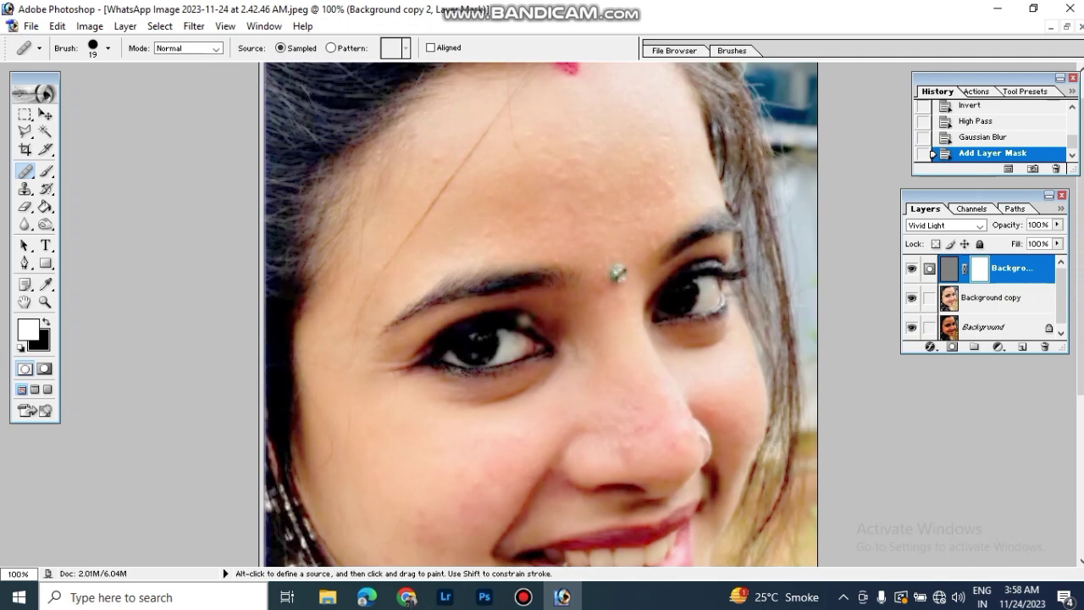
key("ctrl+i")
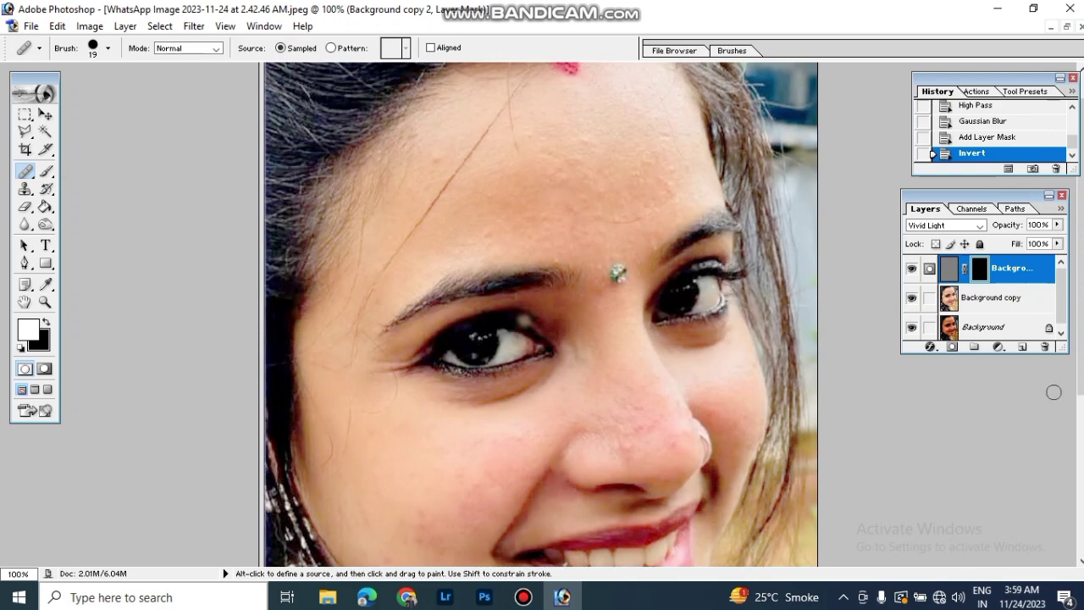
mouse_move(1081, 424)
left_mouse_down()
mouse_move(1081, 509)
mouse_move(1081, 434)
left_mouse_up()
left_click_drag(1081, 394, 1081, 347)
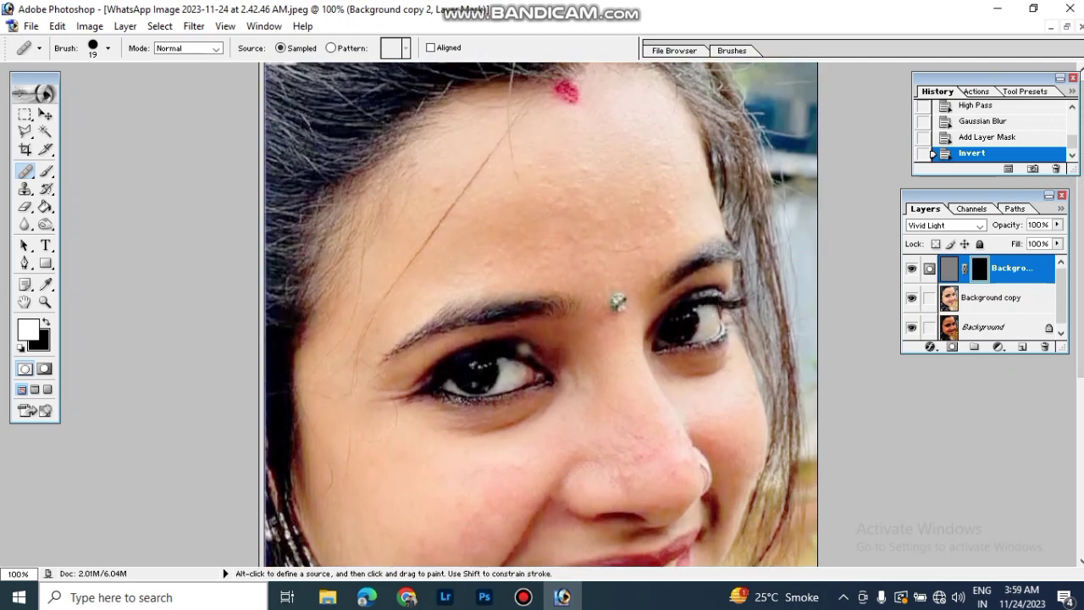
Step: Switch to the Brush tool with a soft brush sized to 33 px
left_click(45, 171)
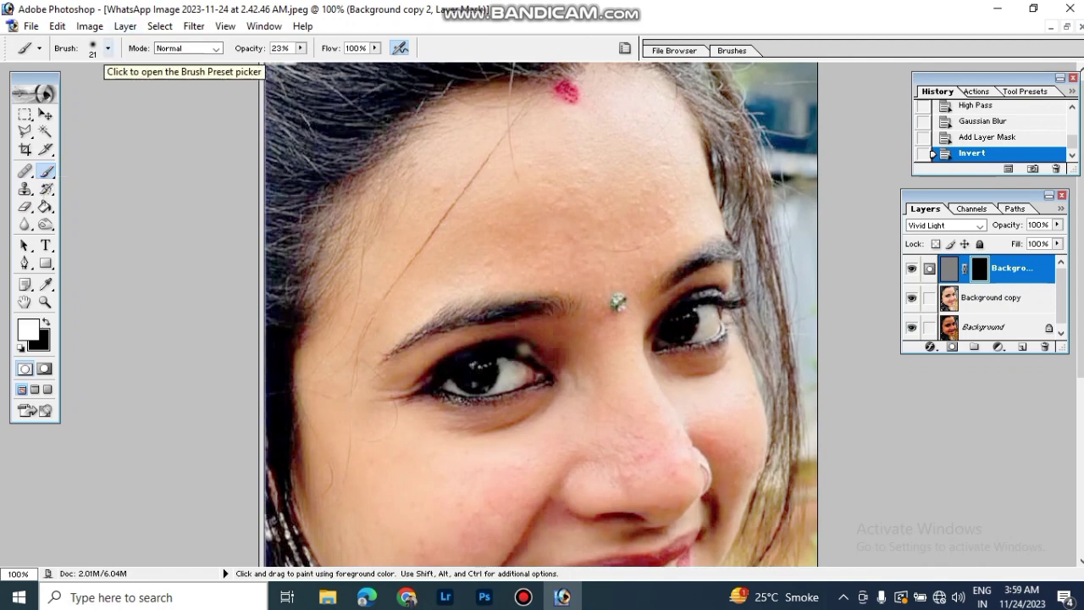
left_click(107, 48)
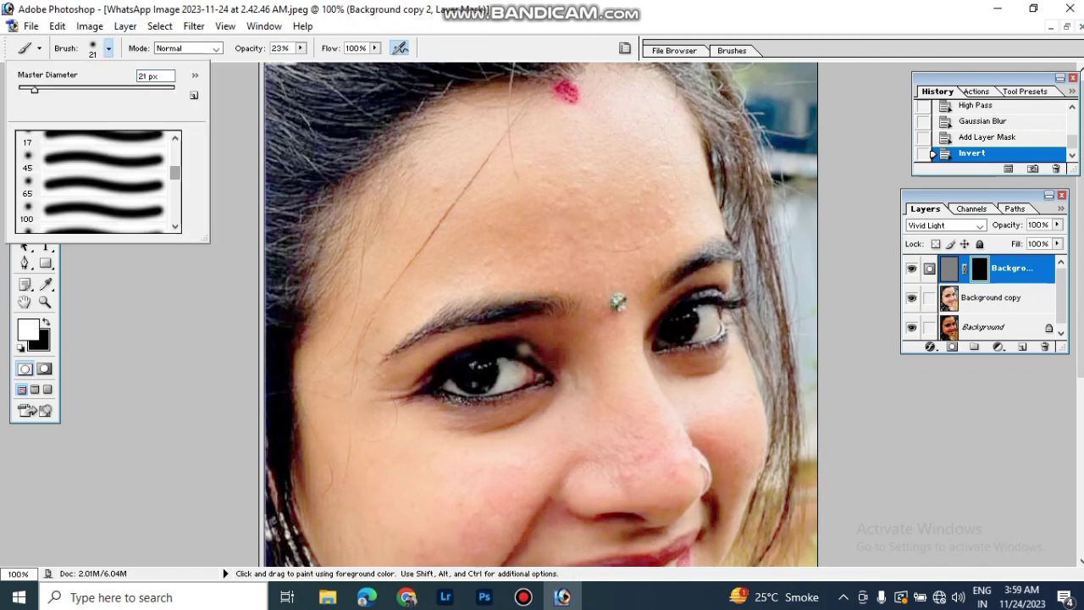
left_click(102, 184)
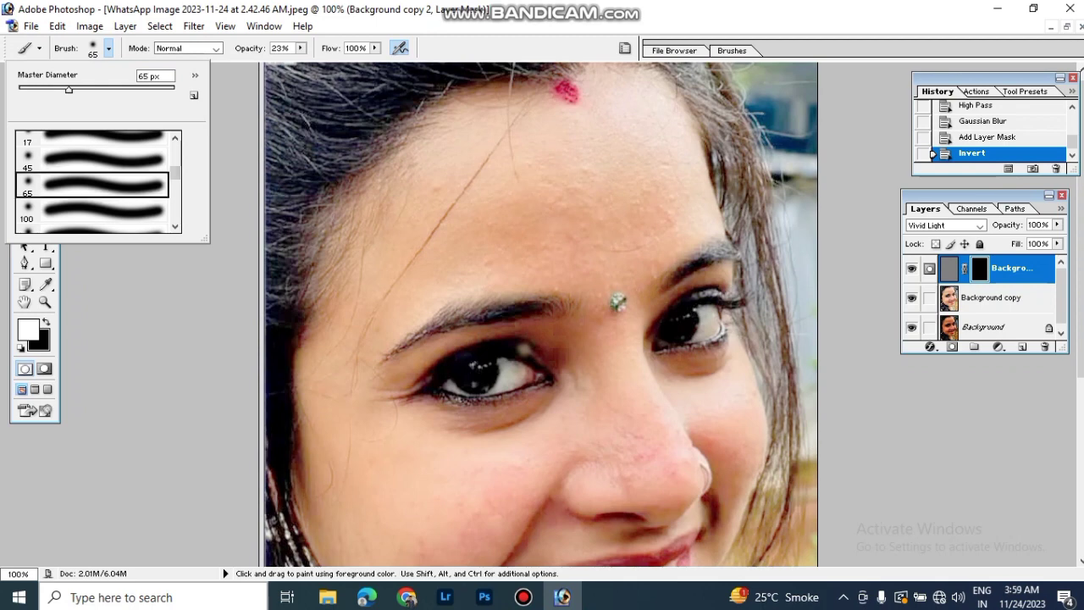
left_click(242, 97)
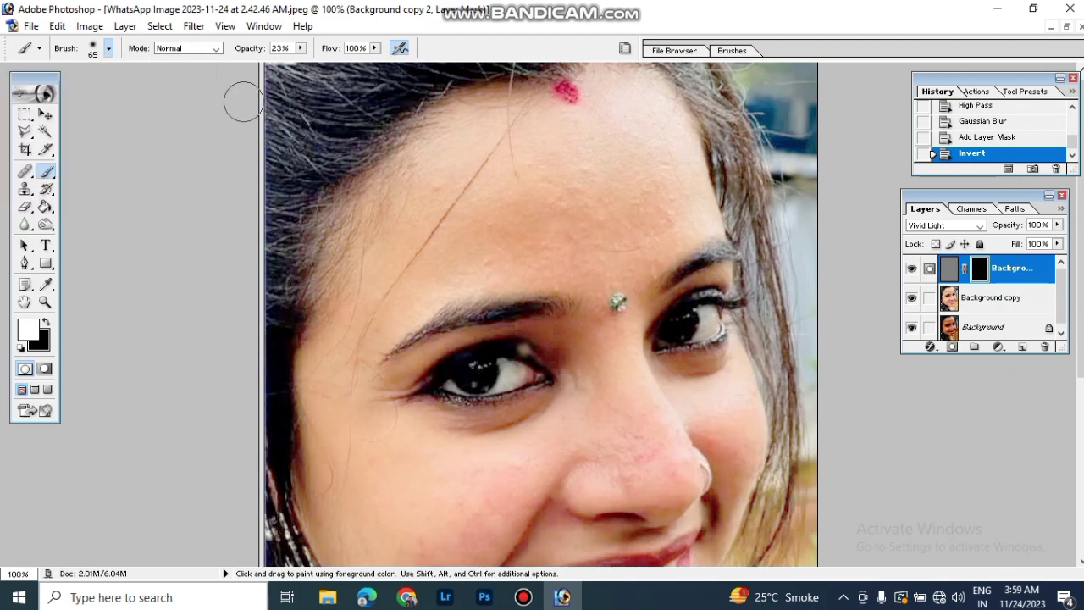
right_click(484, 281)
left_click_drag(551, 309, 526, 308)
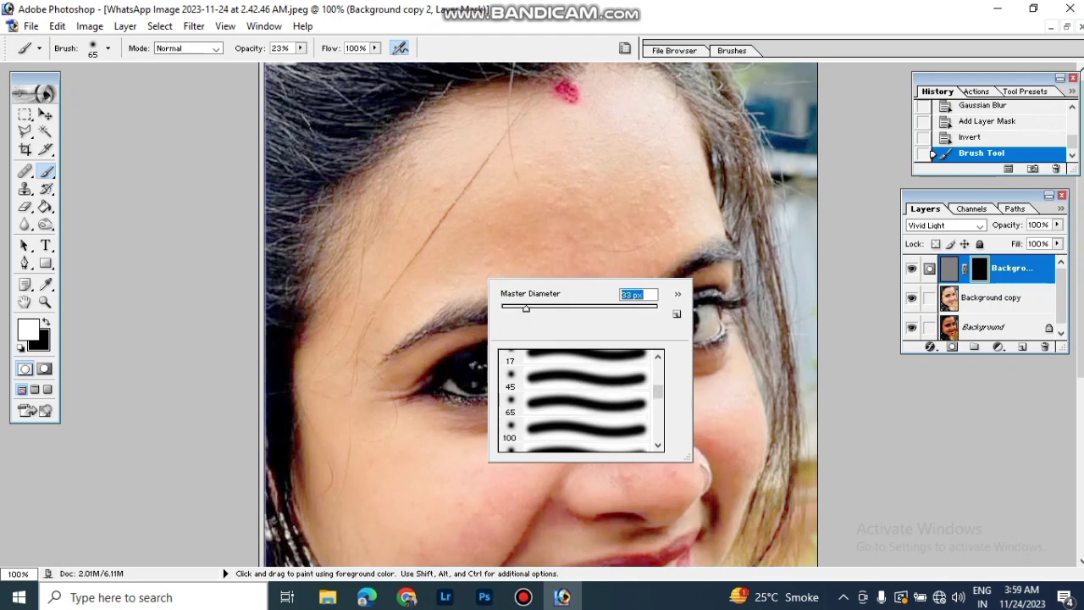
left_click(420, 442)
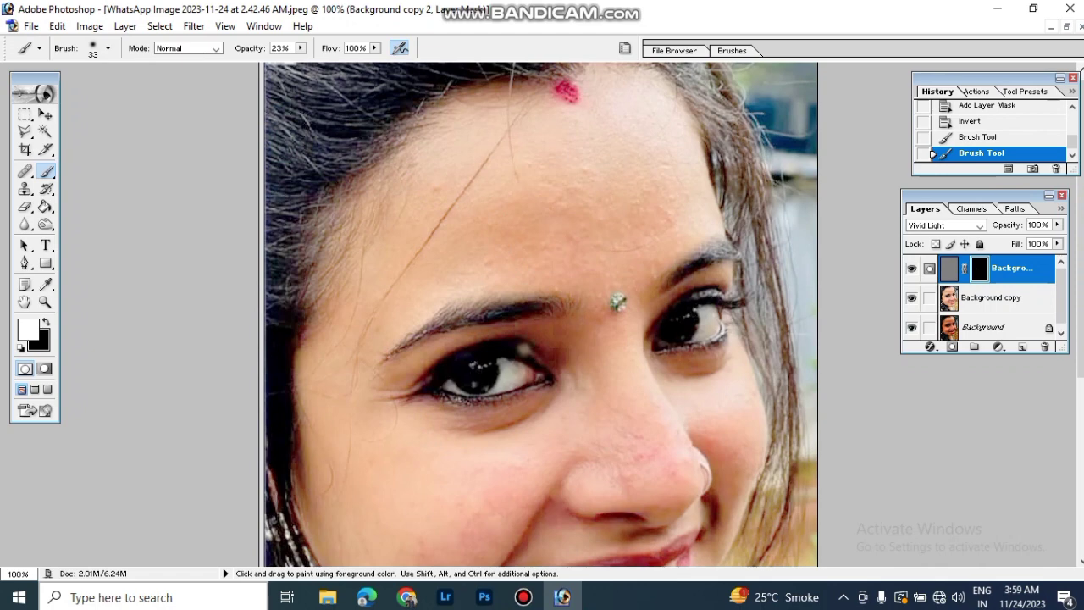
Step: Set brush opacity to 59% and paint white on the mask over the forehead skin
left_click(300, 48)
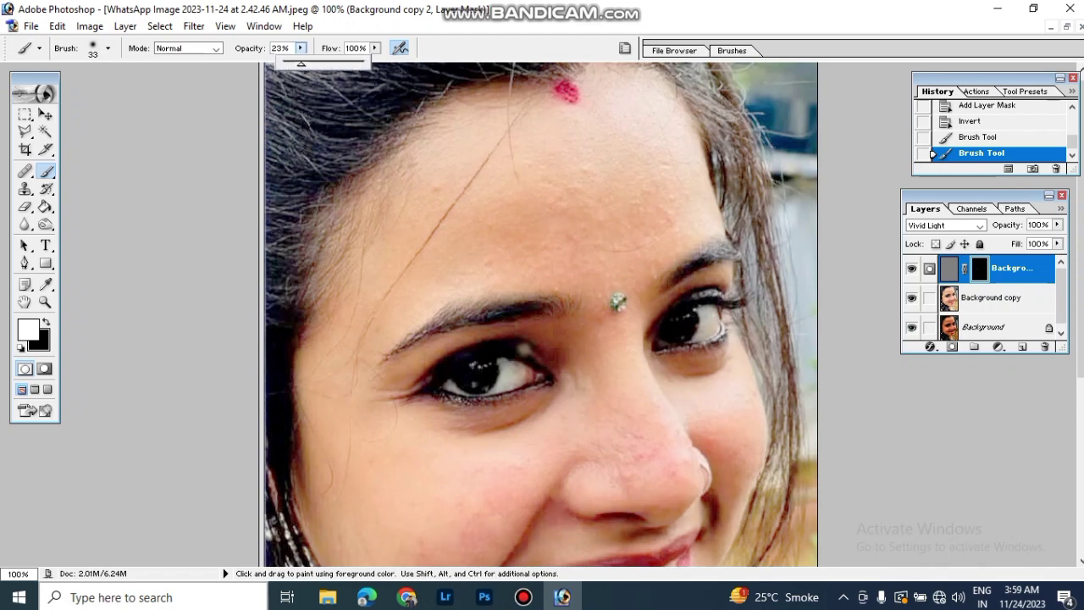
left_click_drag(300, 63, 326, 63)
left_click_drag(326, 64, 331, 64)
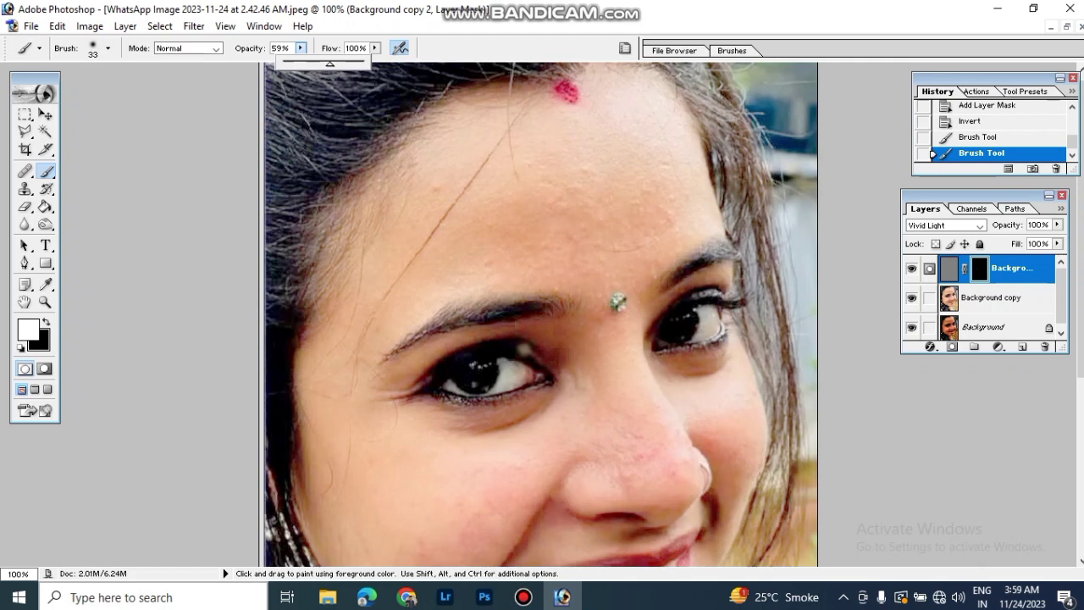
left_click_drag(330, 64, 330, 63)
left_click(477, 212)
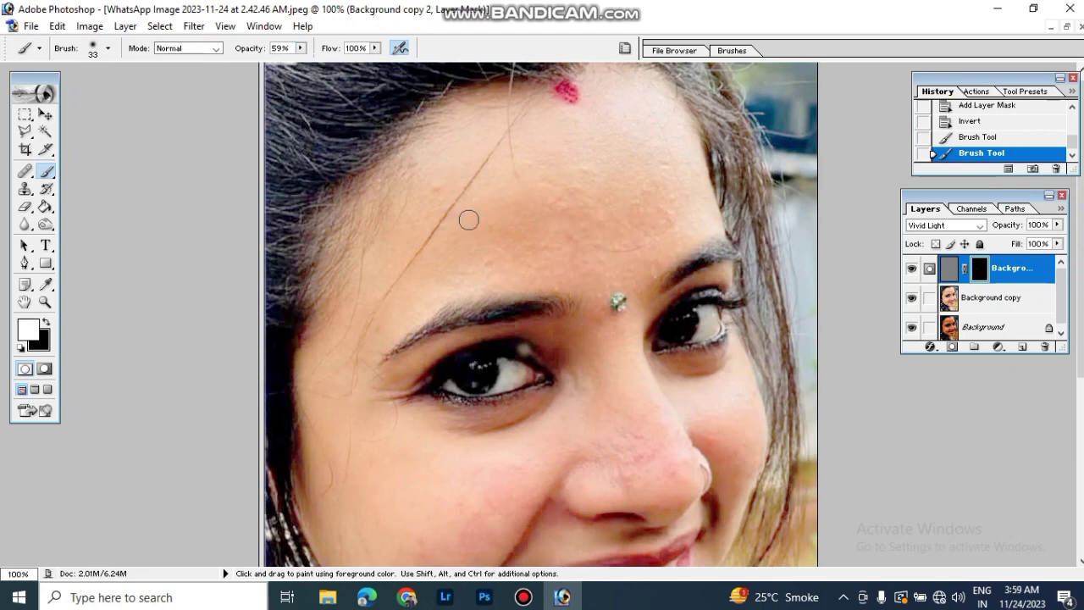
left_click(525, 210)
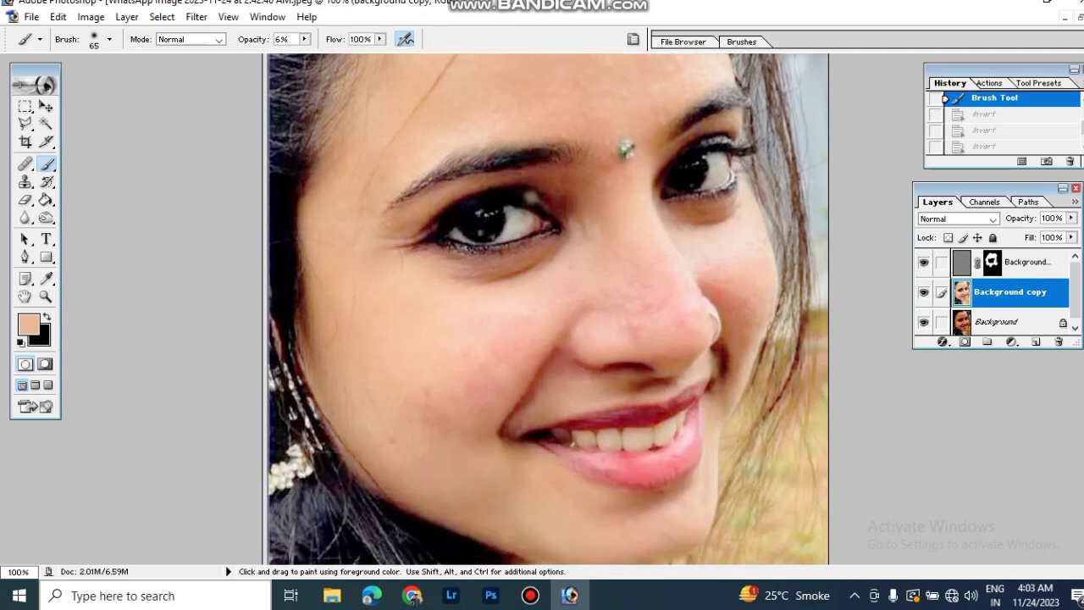
Step: Add a Solid Color fill layer set to pure red FF0000 (R255 G0 B0)
left_click(1011, 342)
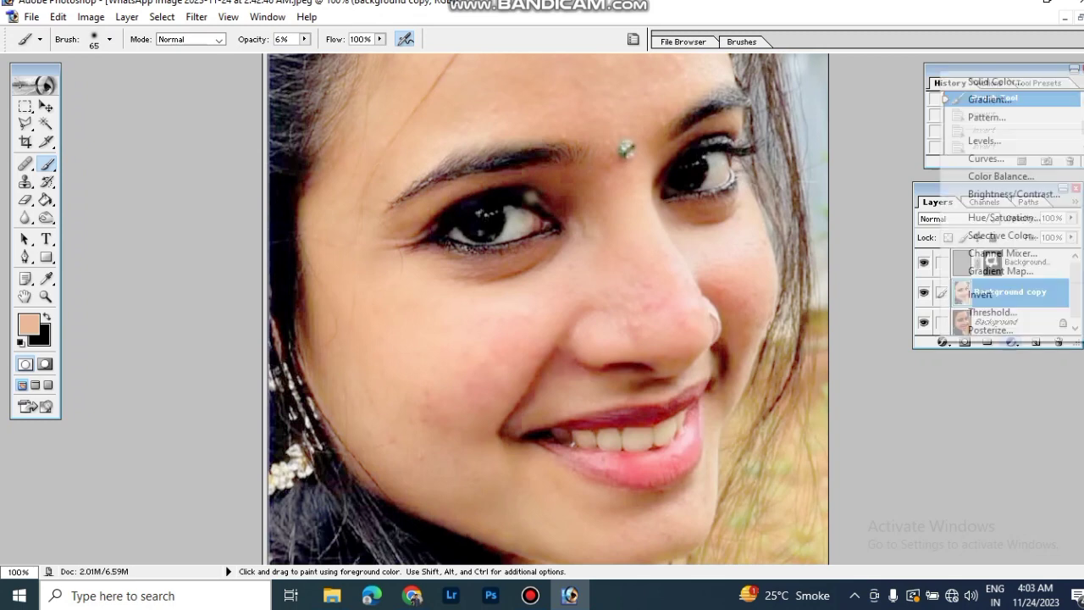
key("Escape")
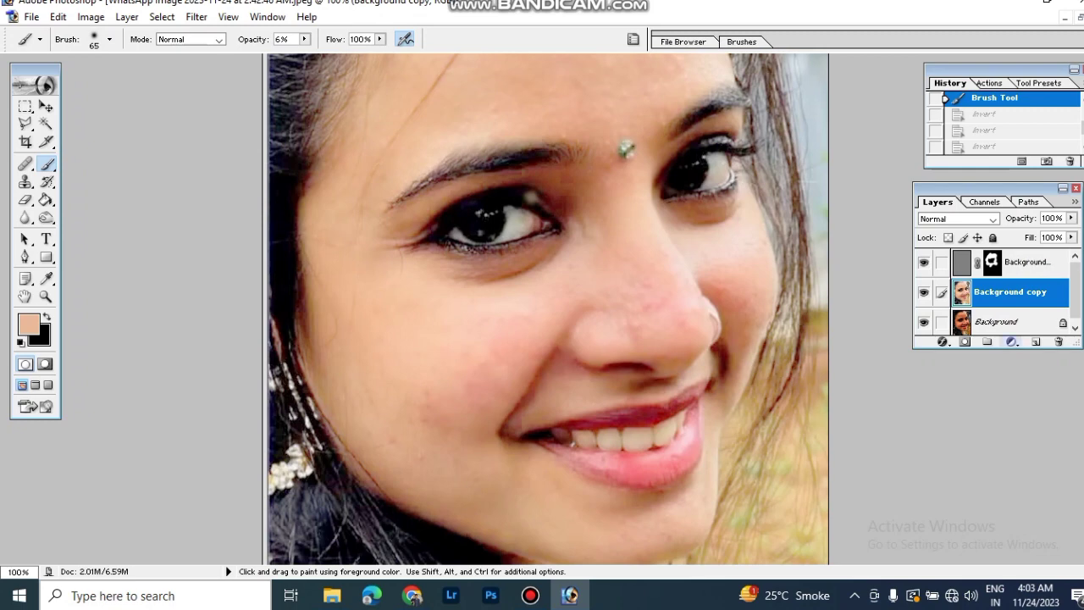
left_click(1011, 342)
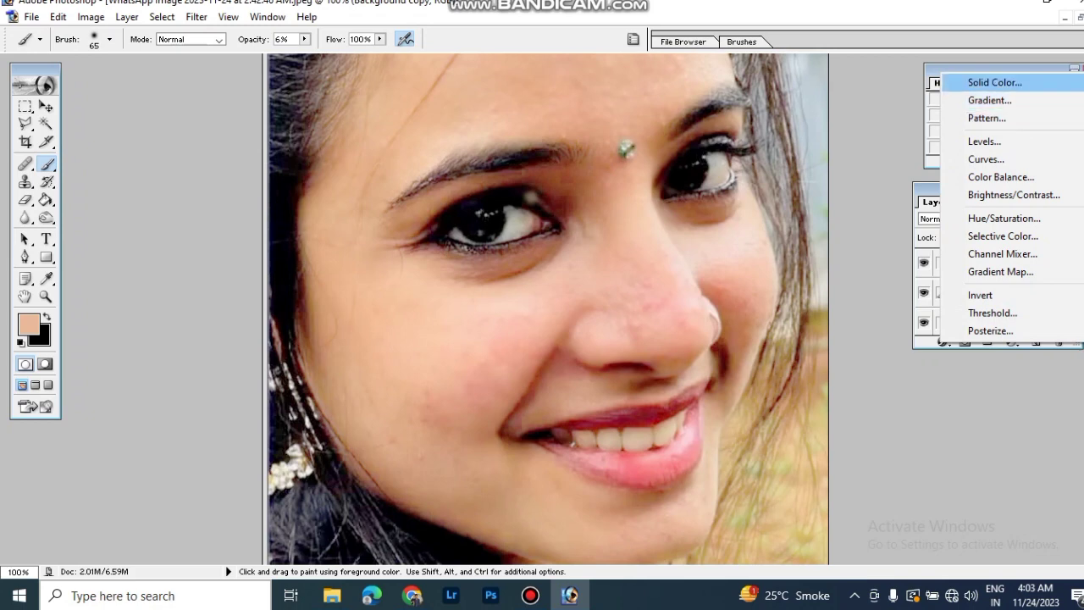
left_click(996, 82)
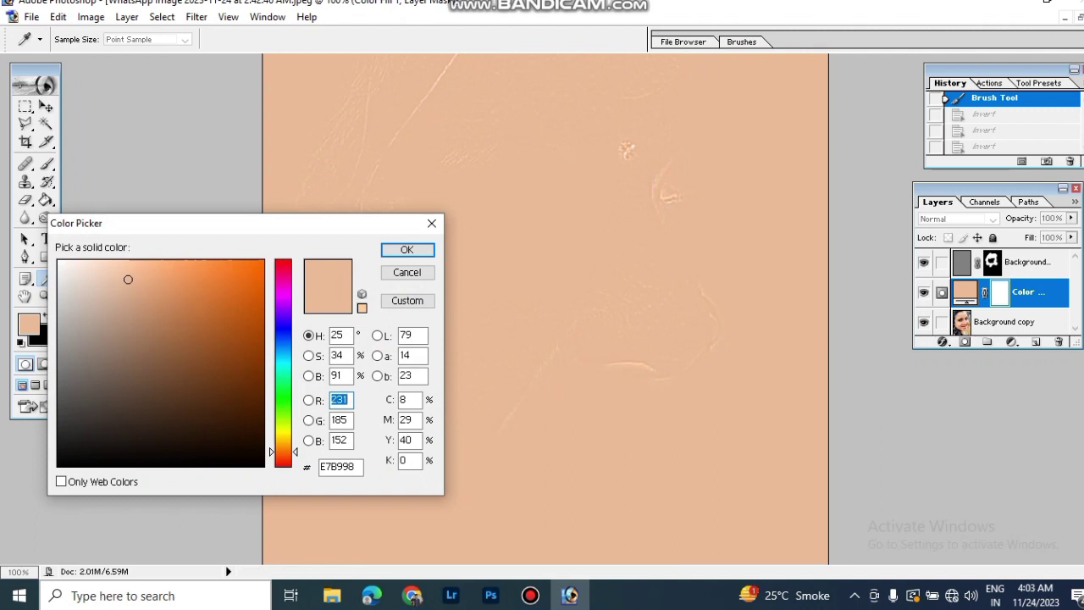
left_click_drag(283, 451, 283, 260)
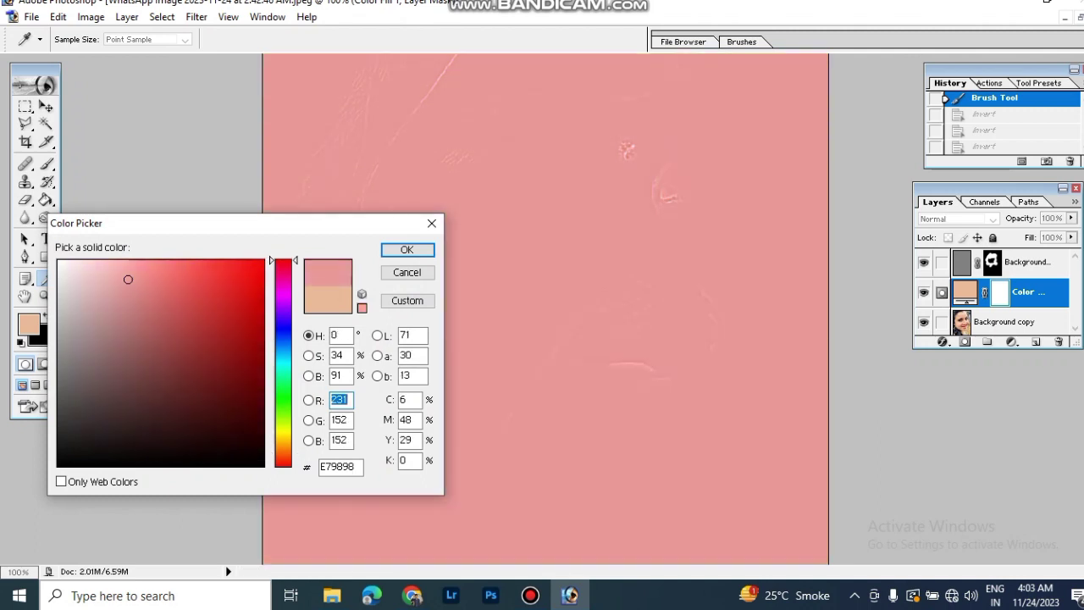
left_click_drag(127, 278, 263, 260)
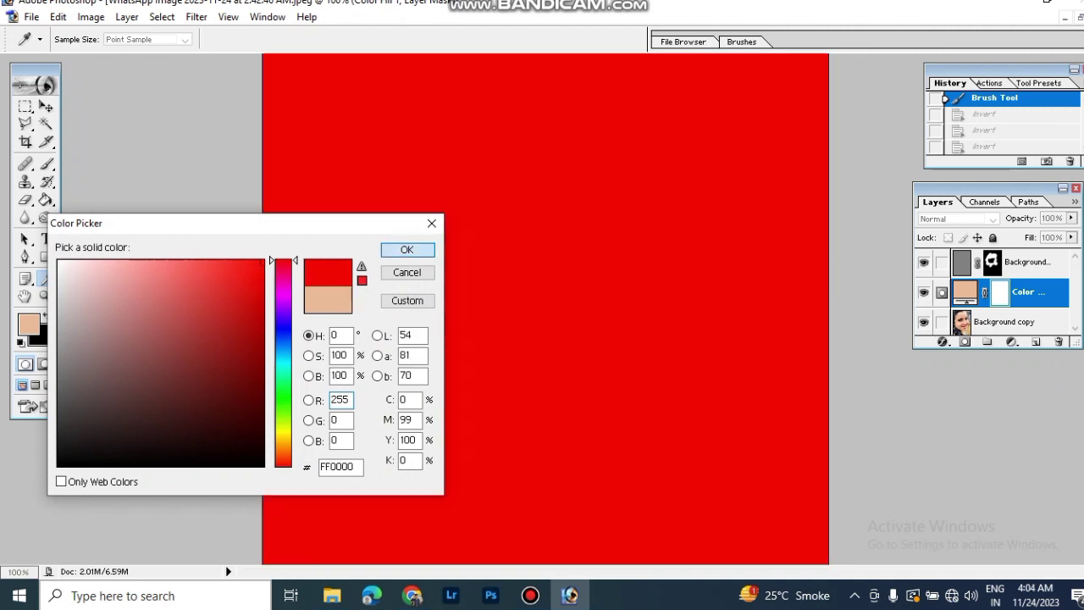
left_click(405, 249)
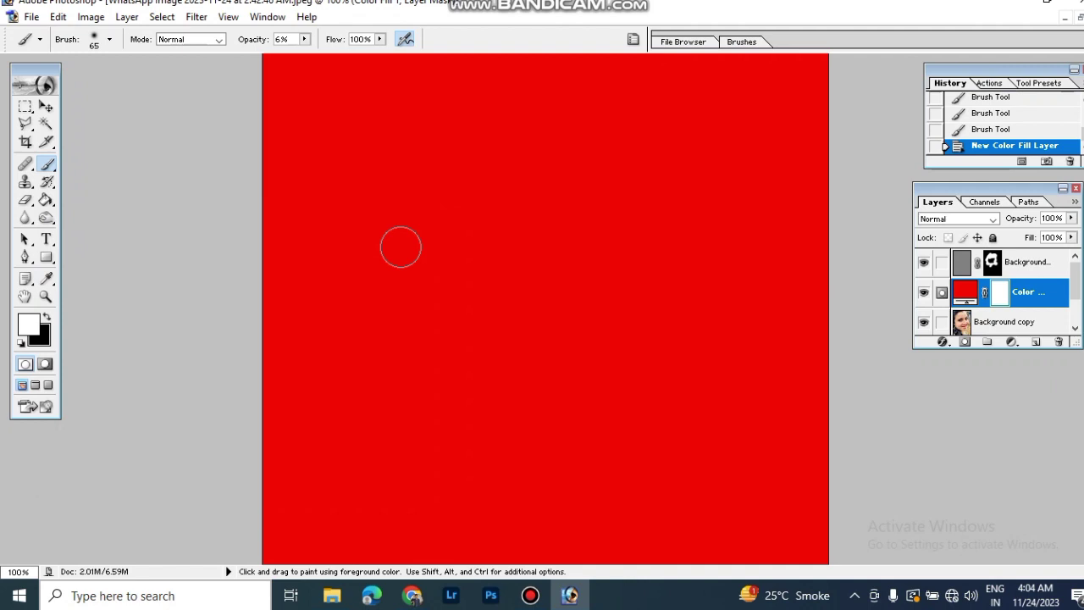
Step: Invert the fill layer's mask to black and dab faint red onto the lower lip with a 37 px brush
key("ctrl")
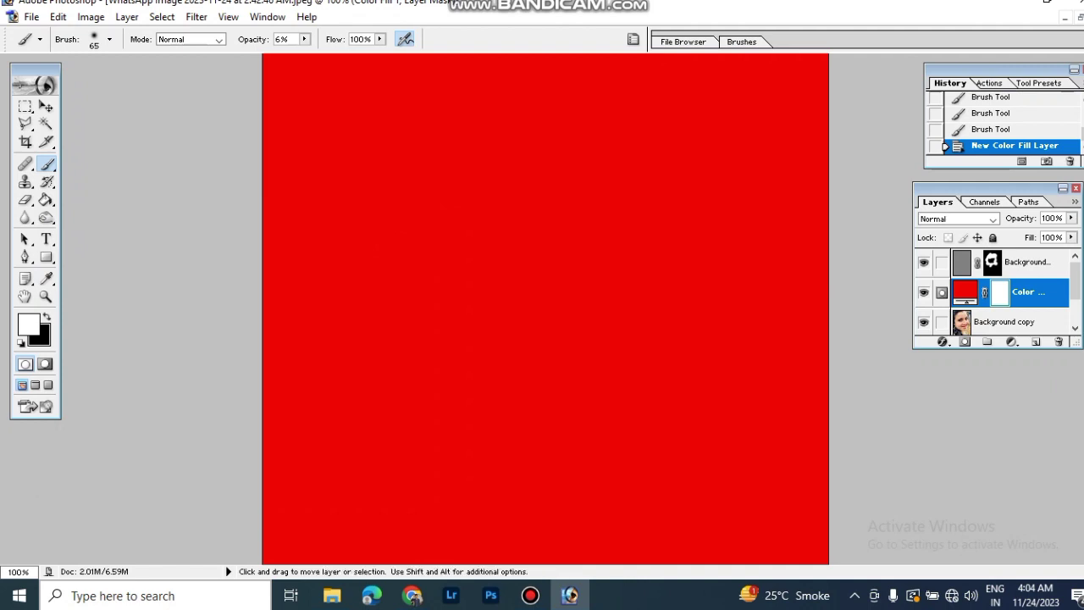
key("ctrl+i")
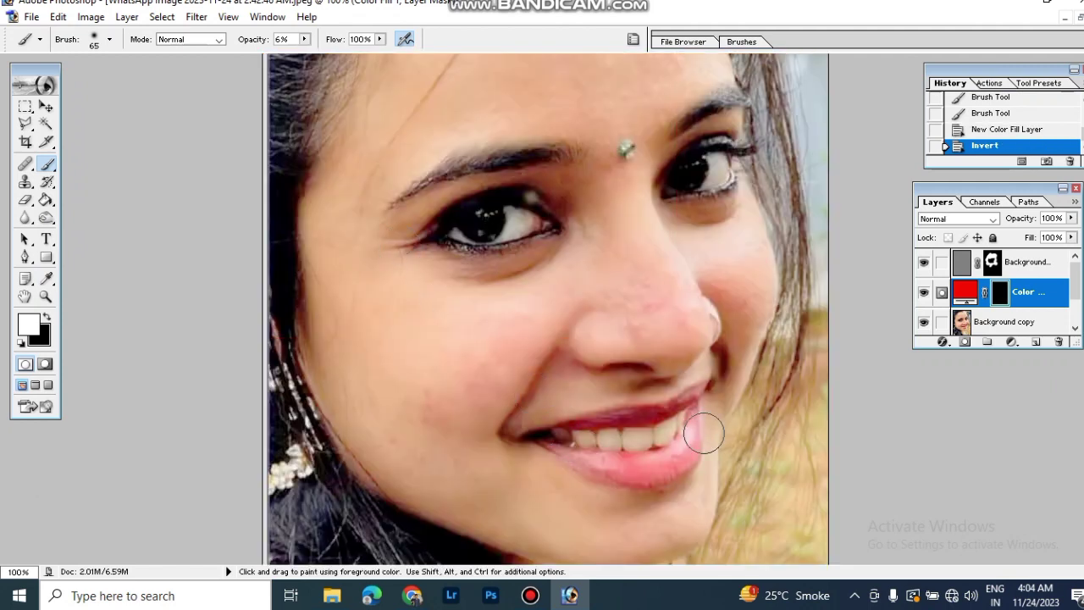
right_click(598, 423)
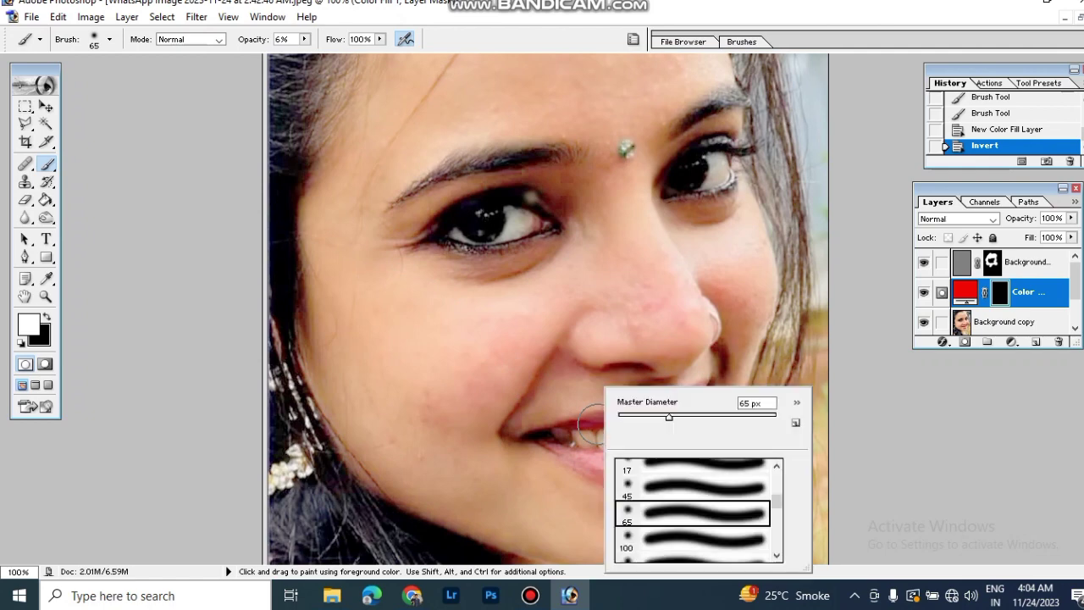
left_click_drag(669, 417, 647, 416)
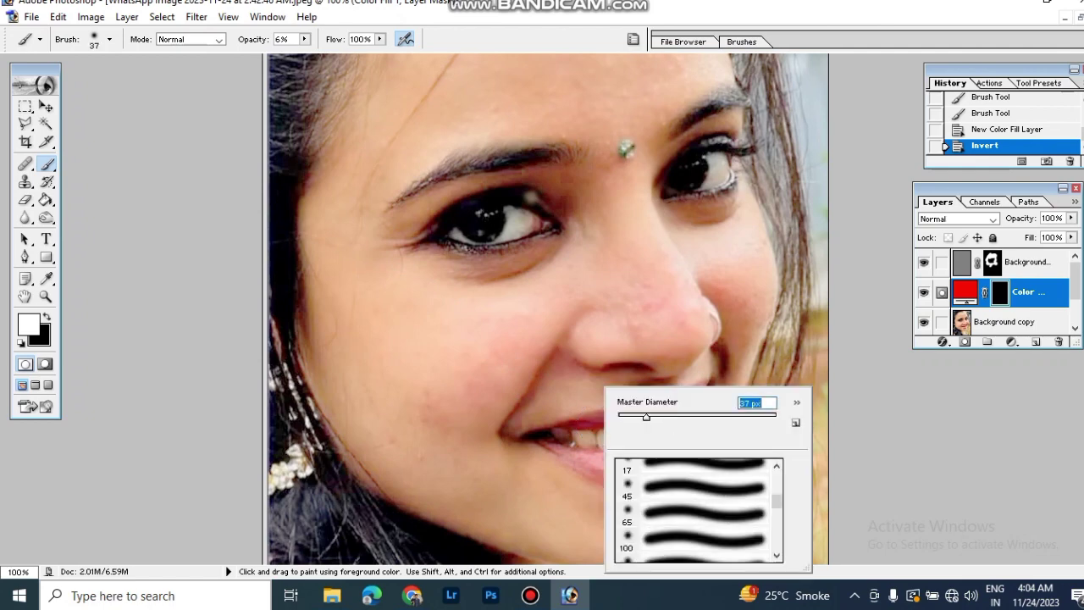
left_click(593, 459)
left_click_drag(610, 464, 631, 465)
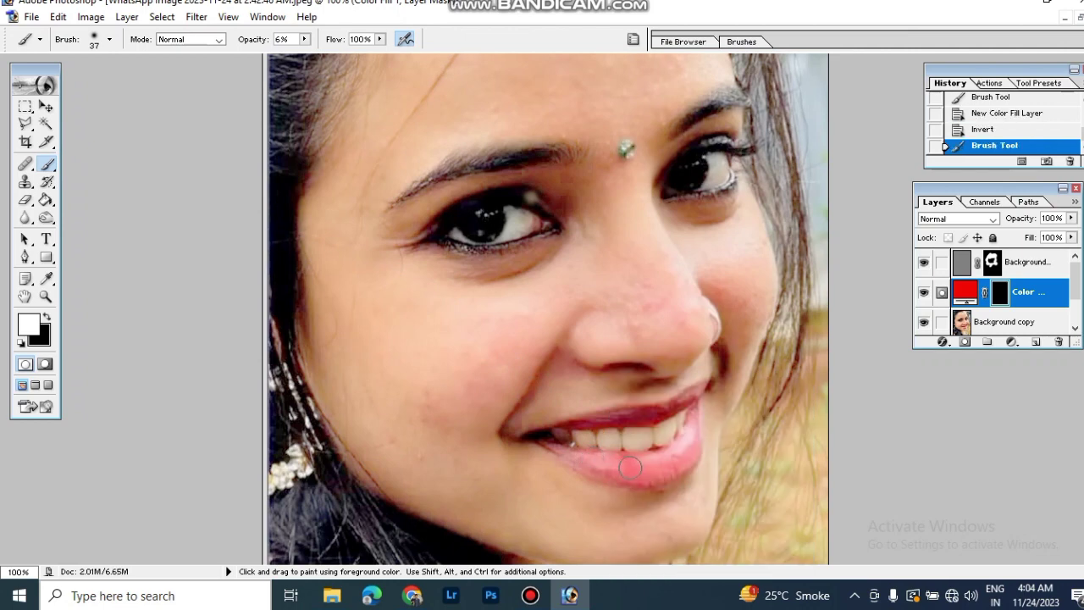
left_click(686, 448)
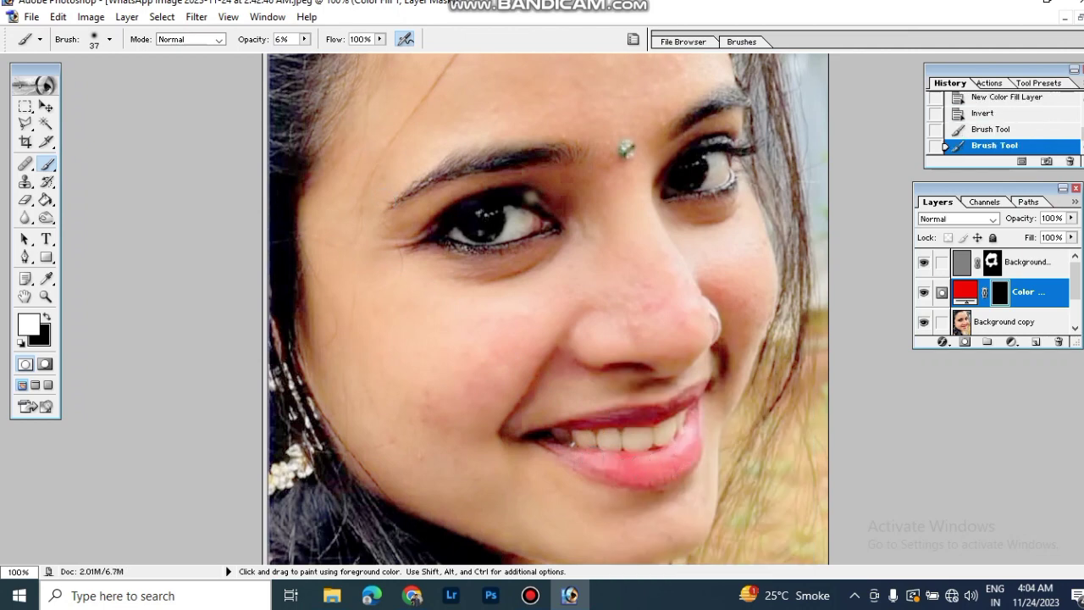
Step: Raise the brush opacity and paint red along the lower lip
left_click(304, 39)
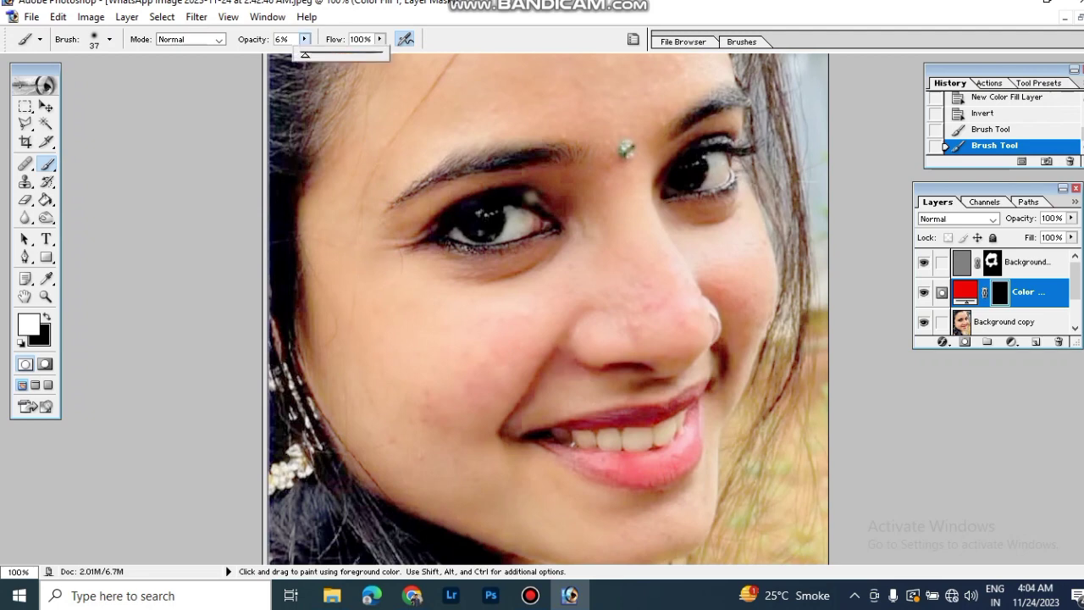
left_click_drag(305, 55, 343, 55)
mouse_move(597, 466)
left_mouse_down()
mouse_move(659, 467)
mouse_move(687, 435)
left_mouse_up()
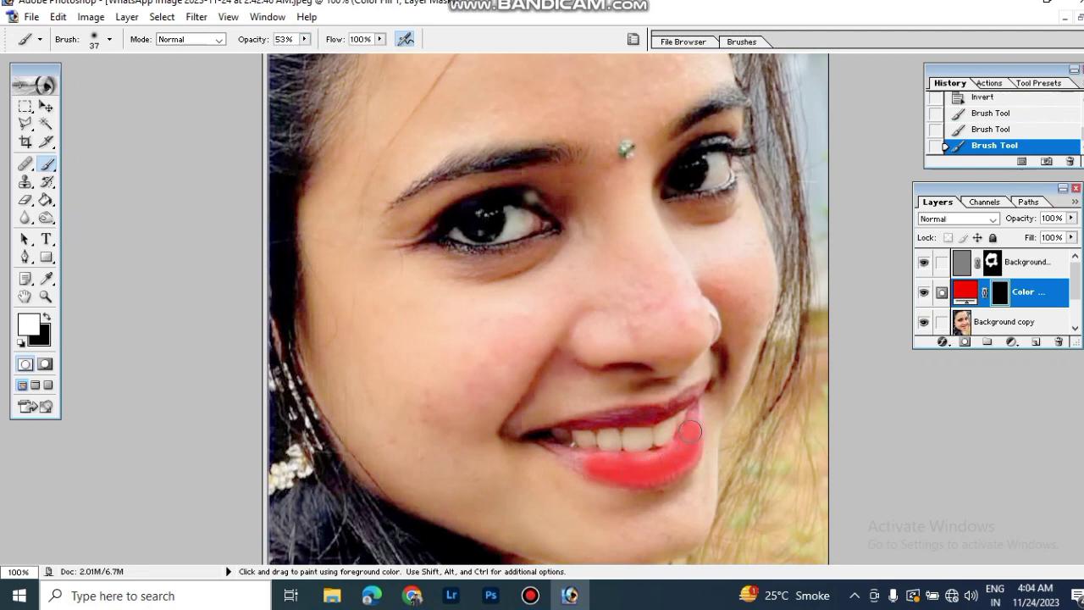
Step: Resize the brush to 18 px and paint red along the lower lip and upper lip edge
right_click(687, 435)
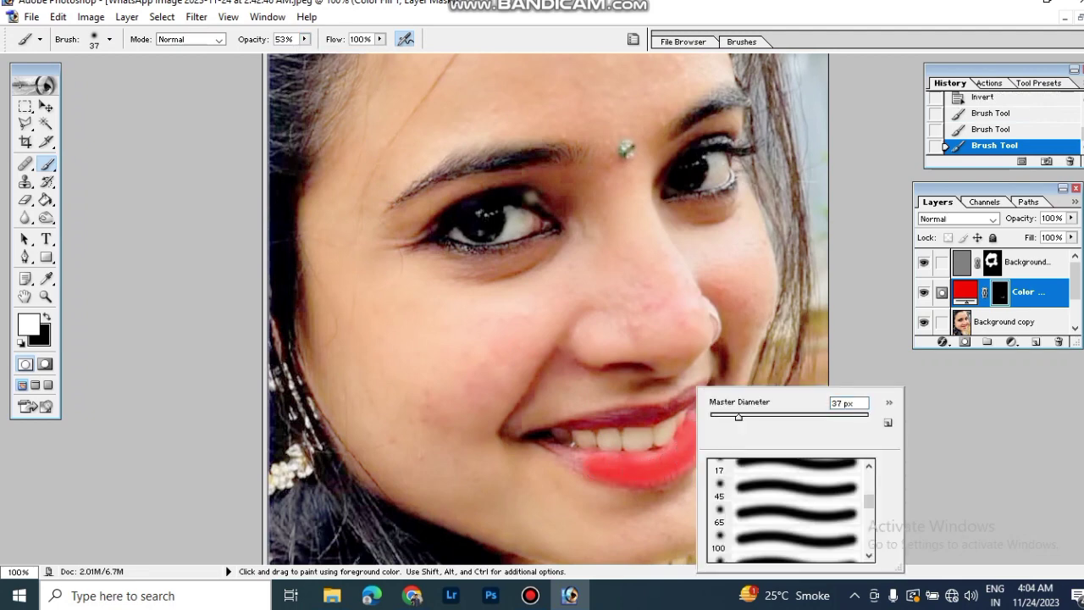
left_click_drag(738, 417, 711, 417)
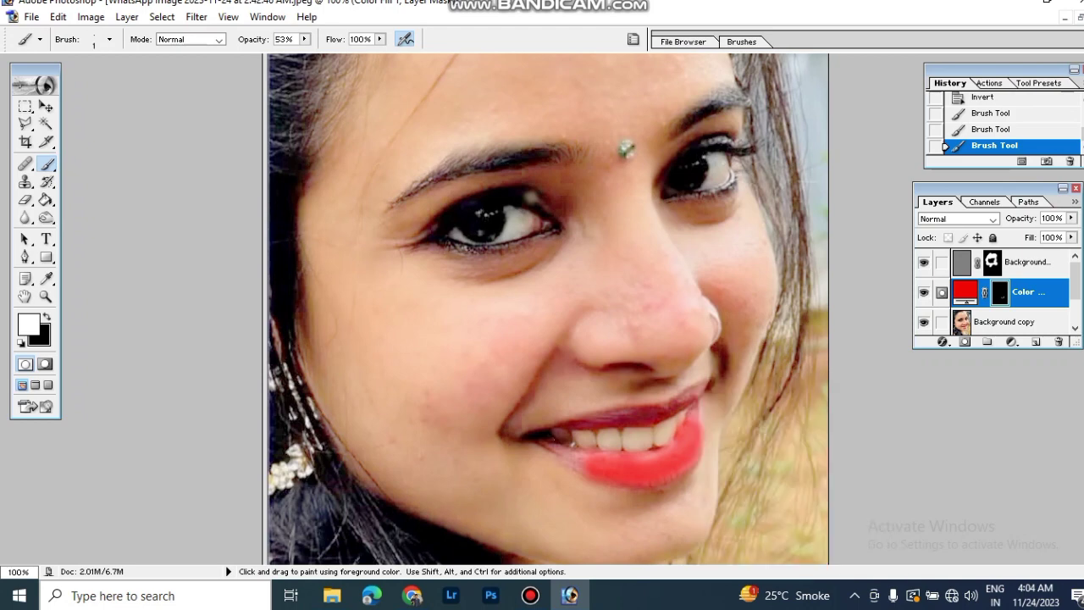
key("Return")
right_click(566, 387)
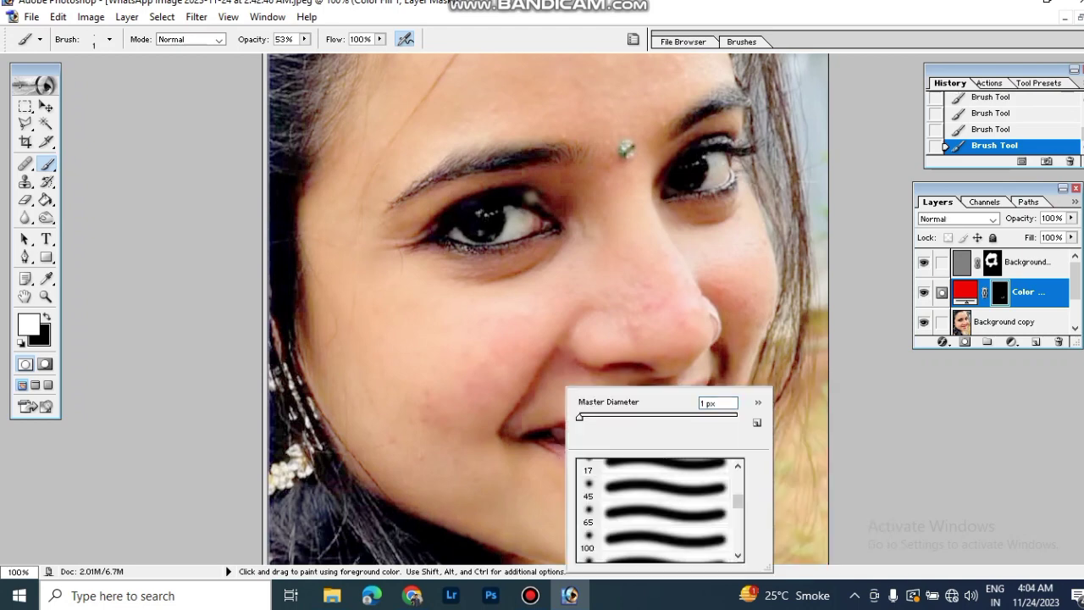
type("18")
key("Return")
mouse_move(558, 449)
left_mouse_down()
mouse_move(645, 454)
mouse_move(695, 444)
mouse_move(699, 425)
mouse_move(695, 412)
mouse_move(697, 451)
mouse_move(638, 484)
mouse_move(547, 446)
left_mouse_up()
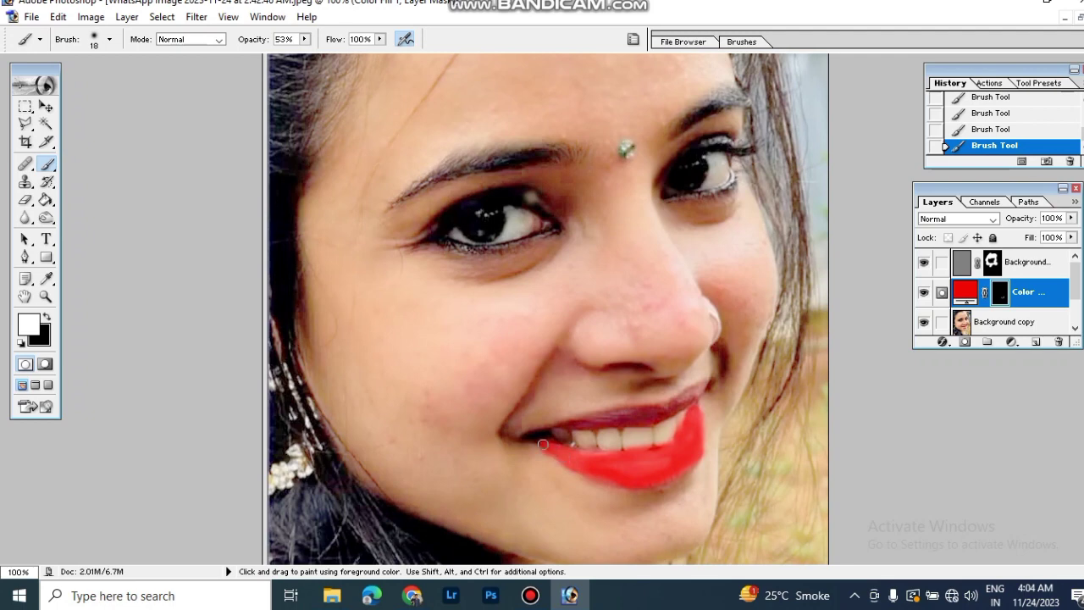
mouse_move(632, 416)
left_mouse_down()
mouse_move(575, 424)
mouse_move(660, 413)
mouse_move(703, 387)
left_mouse_up()
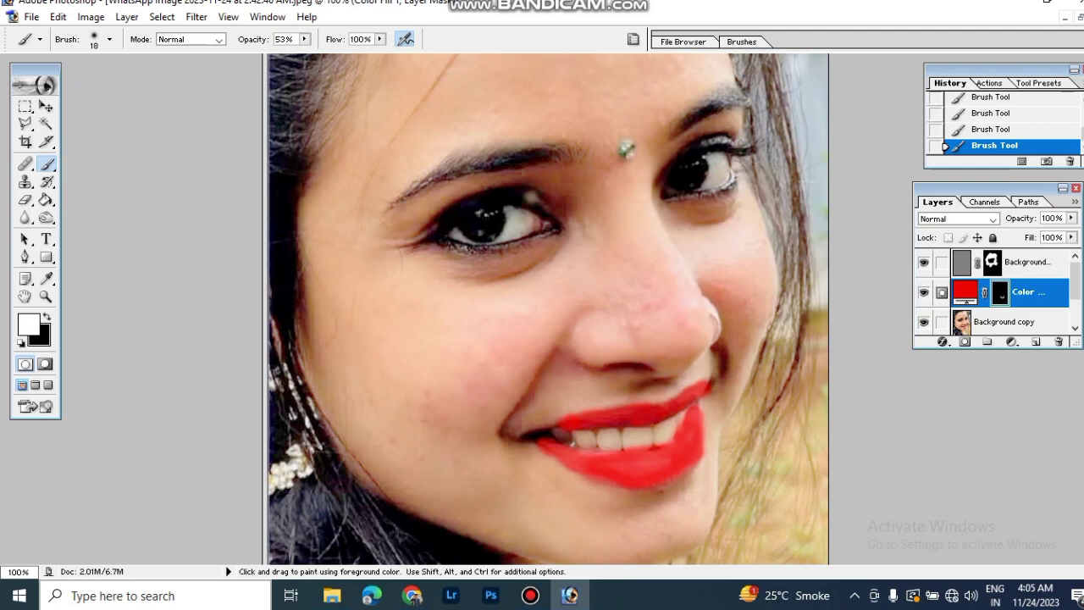
Step: Recolour the lip fill layer to vivid magenta E80AFC
double_click(965, 291)
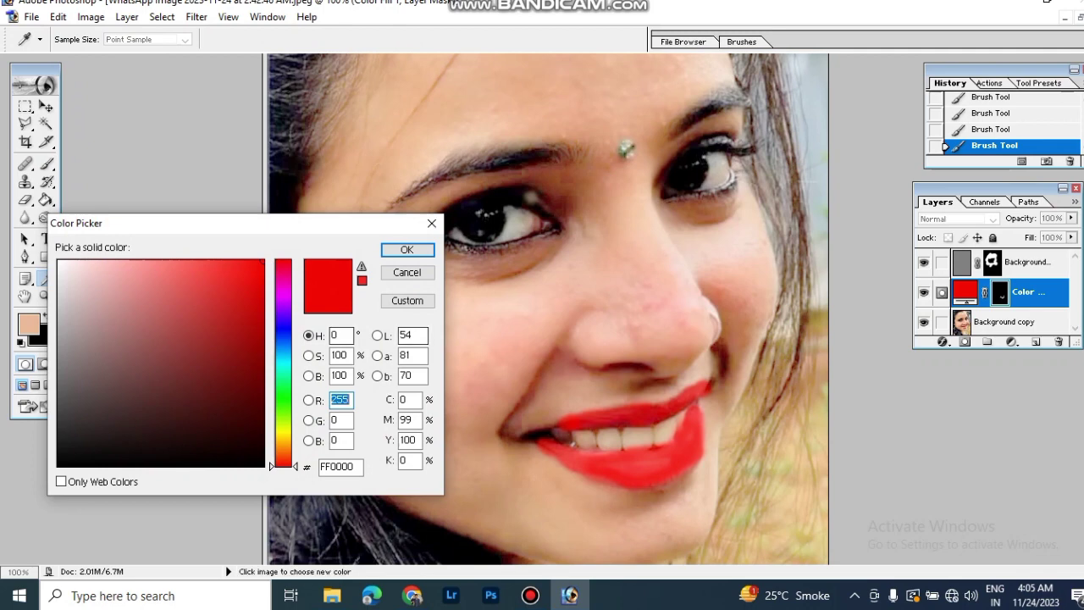
left_click(283, 298)
left_click(239, 293)
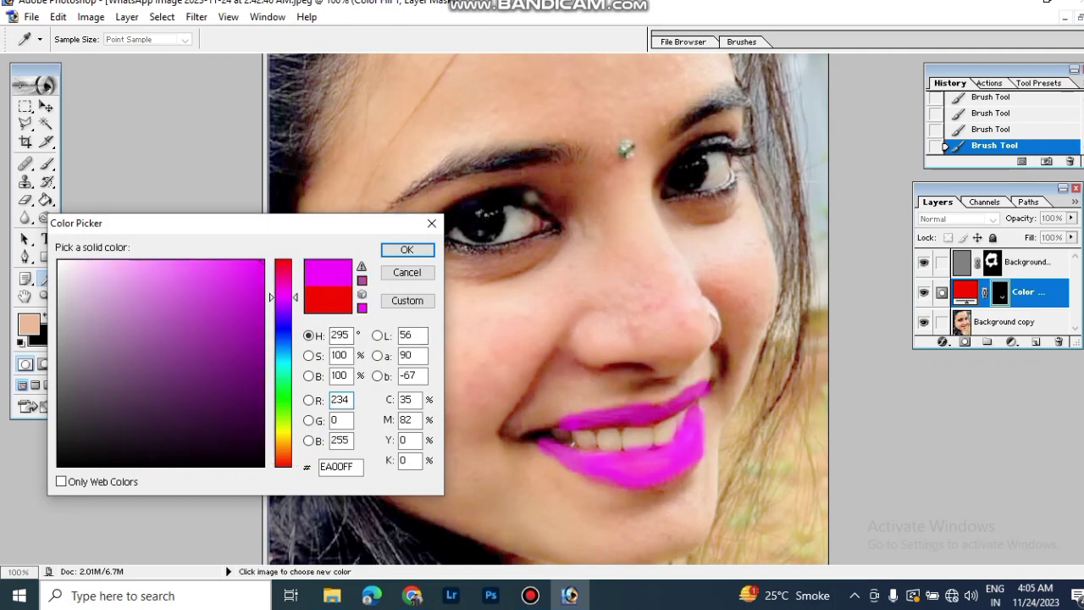
mouse_move(238, 293)
left_mouse_down()
mouse_move(243, 396)
mouse_move(256, 264)
left_mouse_up()
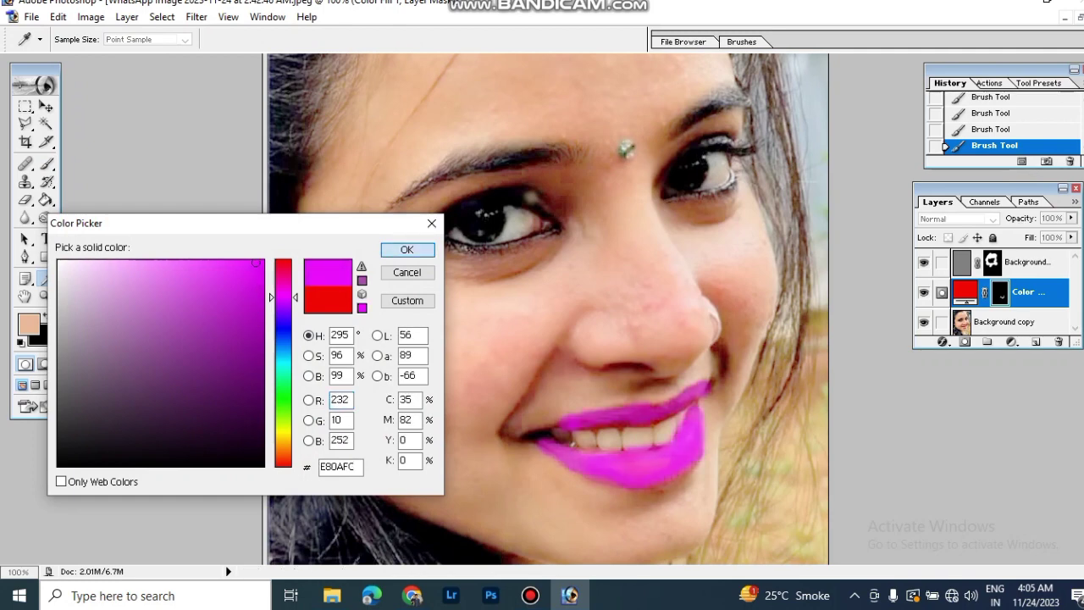
left_click(406, 250)
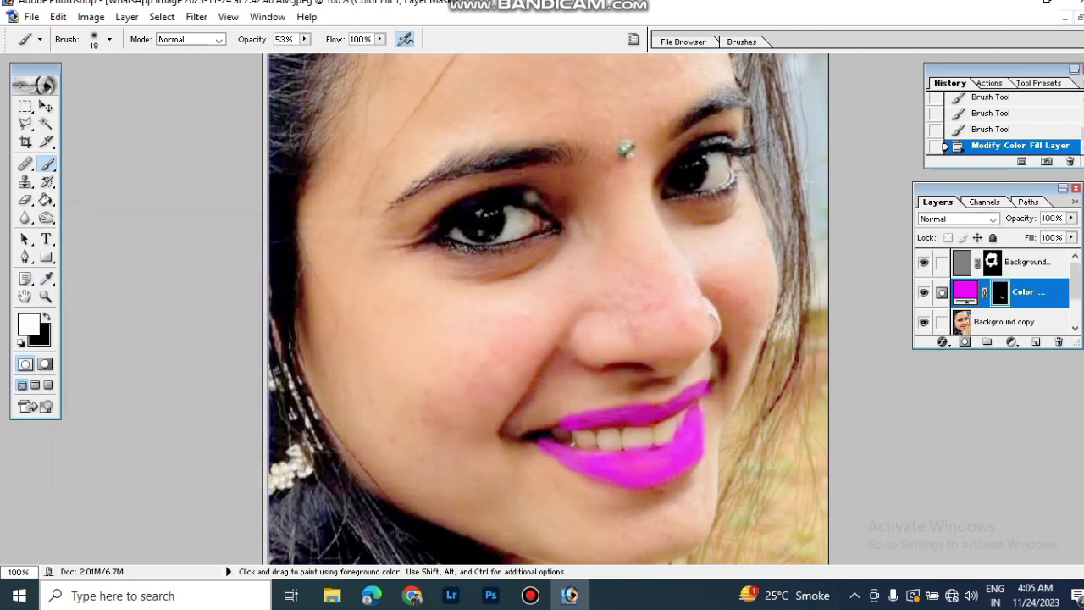
Step: Toggle the colour fill, top background and Background copy layers off and on to compare before and after
scroll(548, 310, "down", 3)
scroll(548, 310, "up", 5)
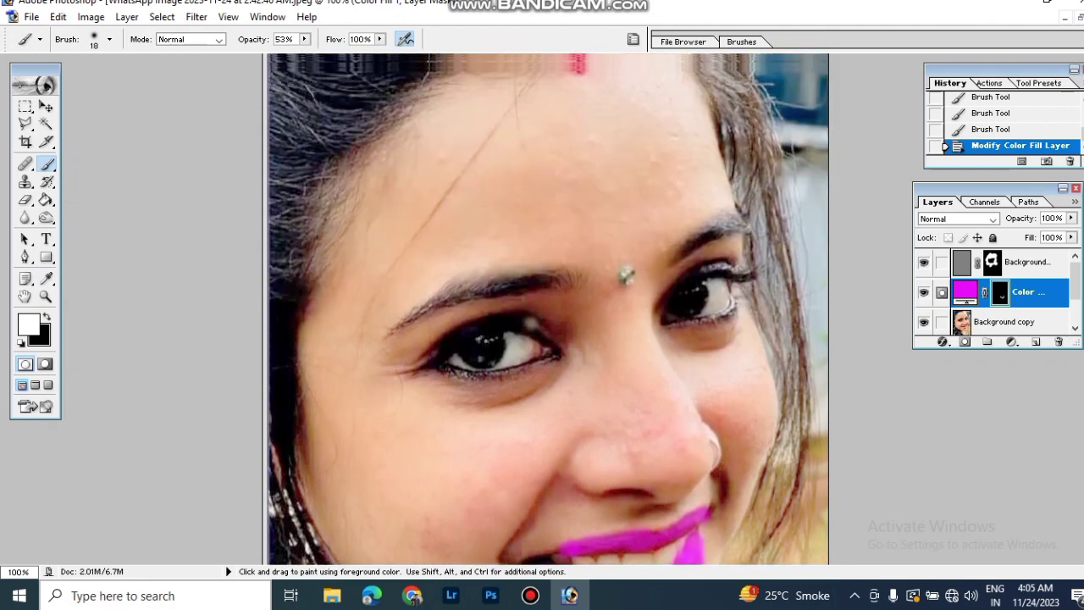
scroll(548, 309, "up", 1)
scroll(548, 310, "down", 3)
scroll(548, 309, "down", 2)
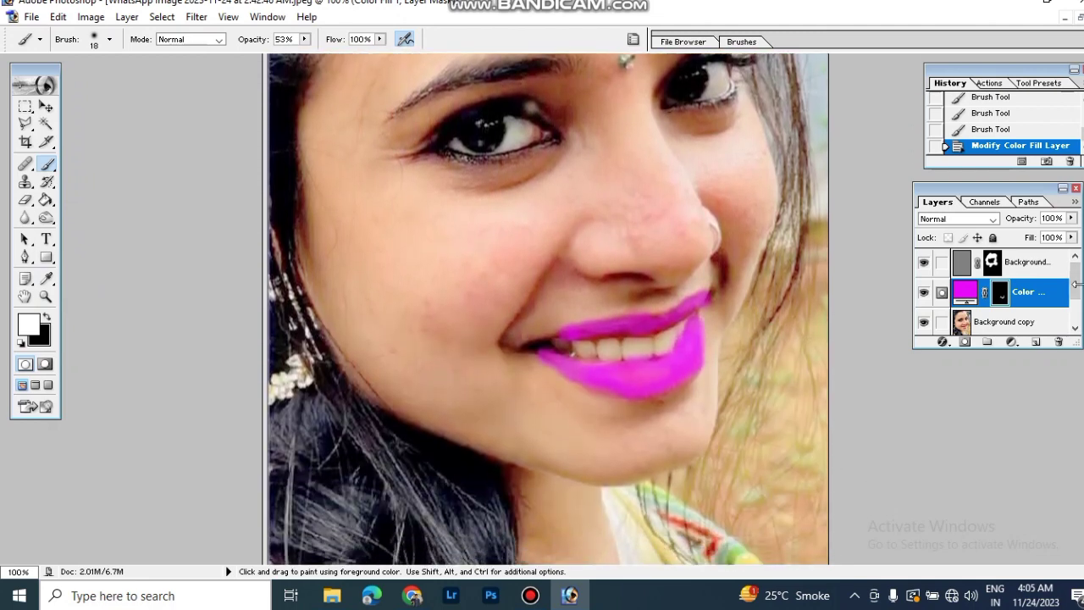
left_click(923, 292)
left_click(923, 262)
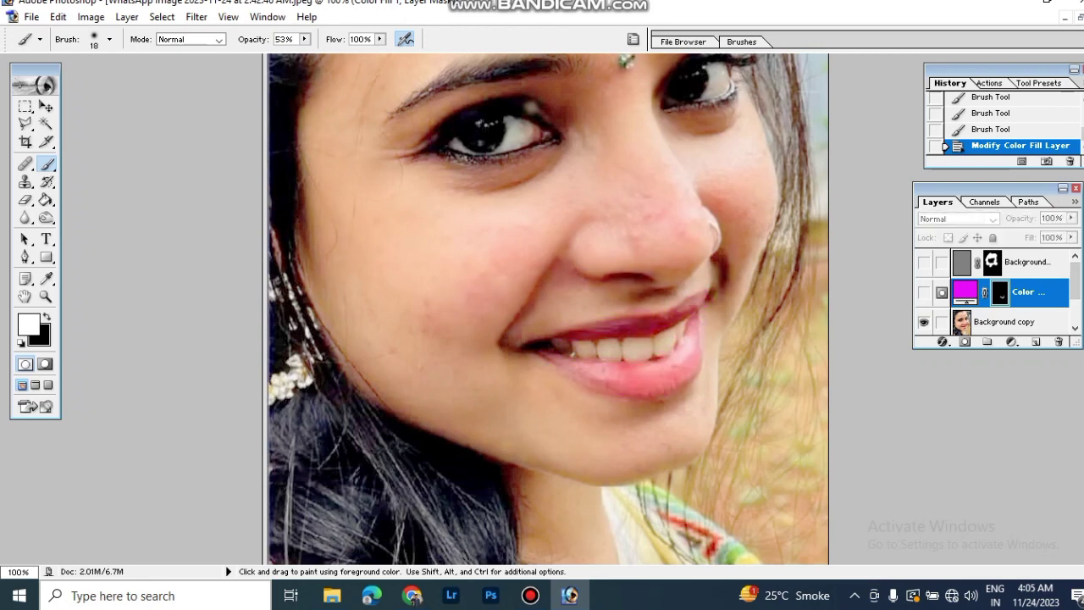
left_click(924, 322)
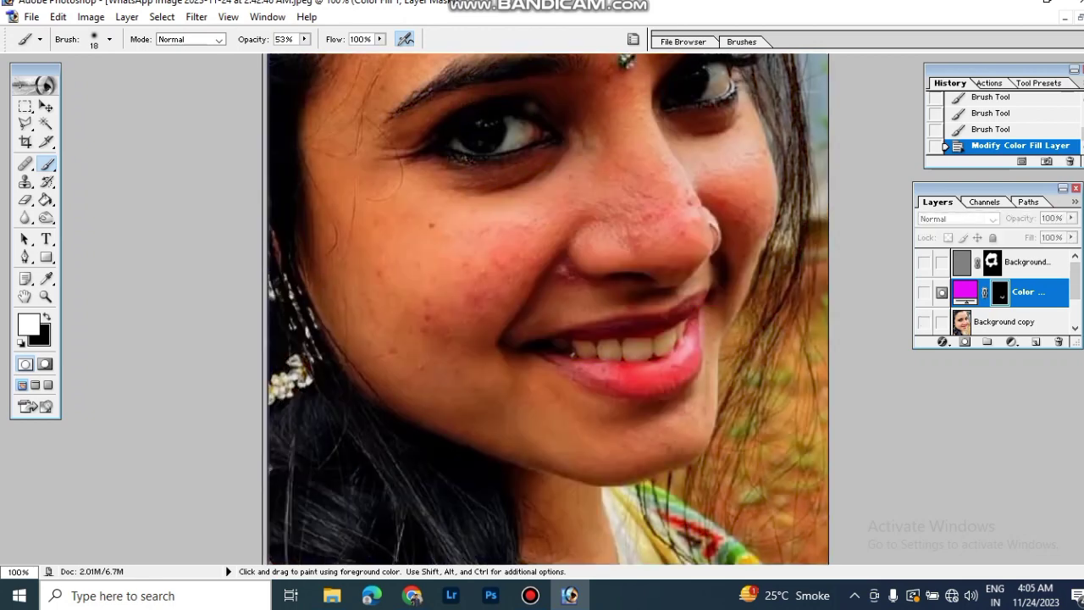
left_click(924, 322)
left_click(924, 292)
left_click(923, 291)
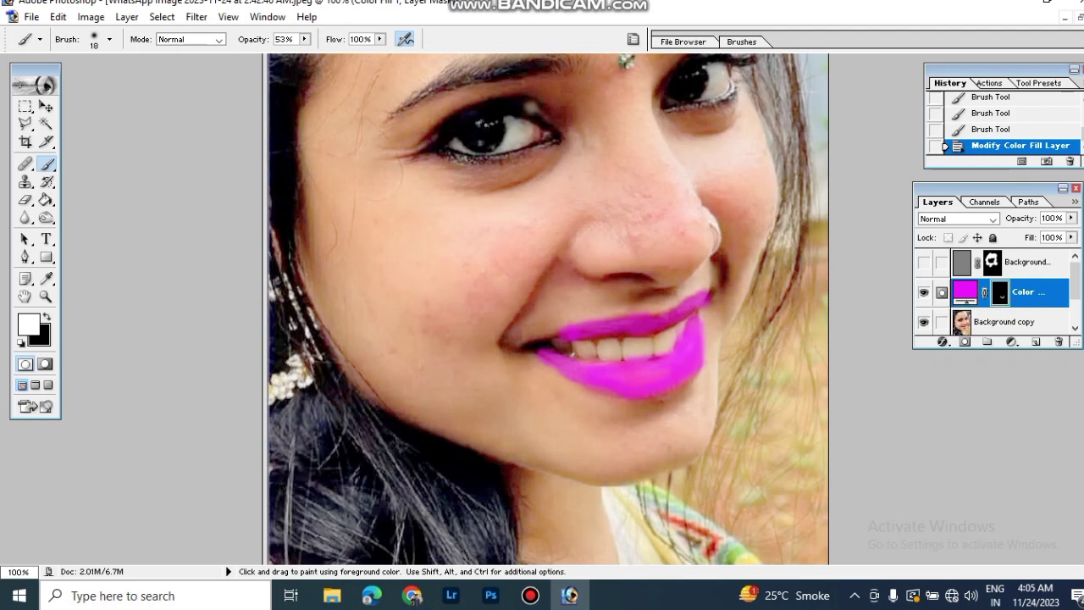
Step: Scroll over the portrait to inspect the smoothed skin and magenta lips
scroll(625, 280, "up", 3)
scroll(624, 280, "up", 3)
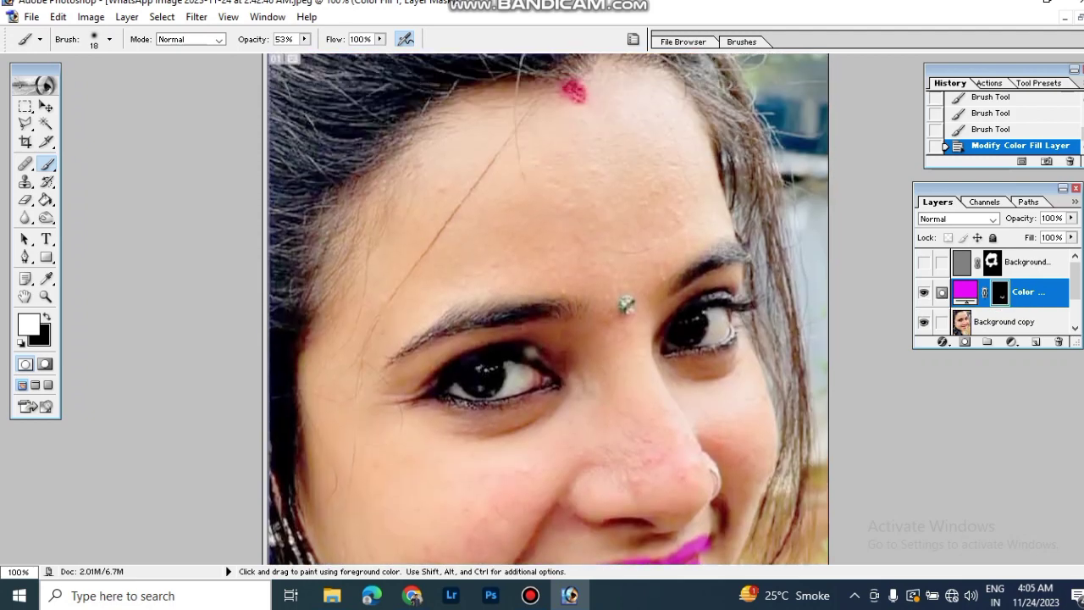
scroll(624, 280, "down", 4)
scroll(547, 310, "down", 4)
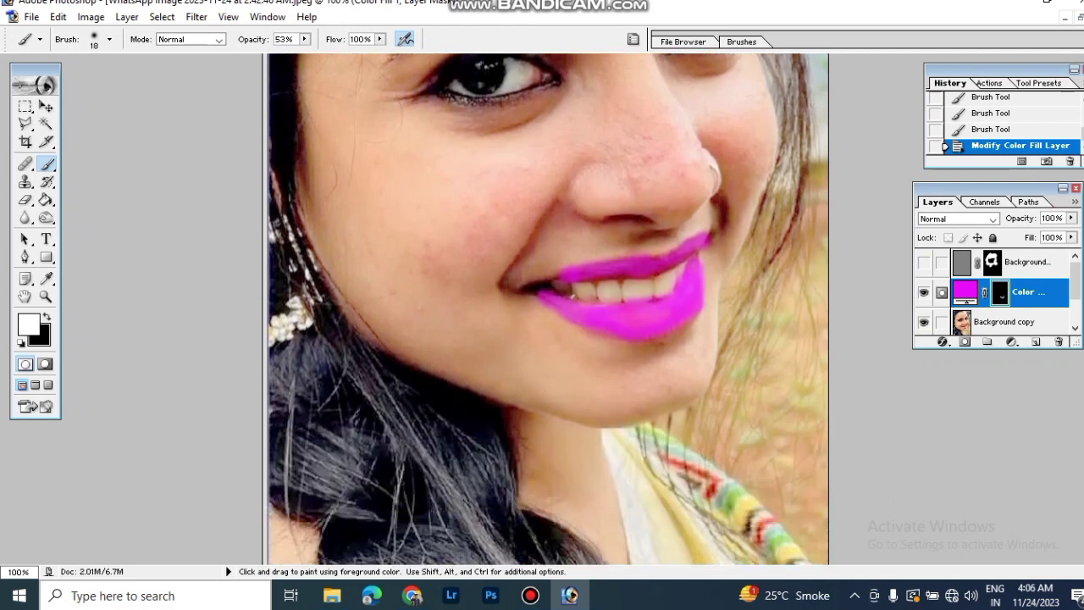
scroll(624, 179, "up", 4)
scroll(625, 291, "up", 4)
scroll(626, 304, "up", 1)
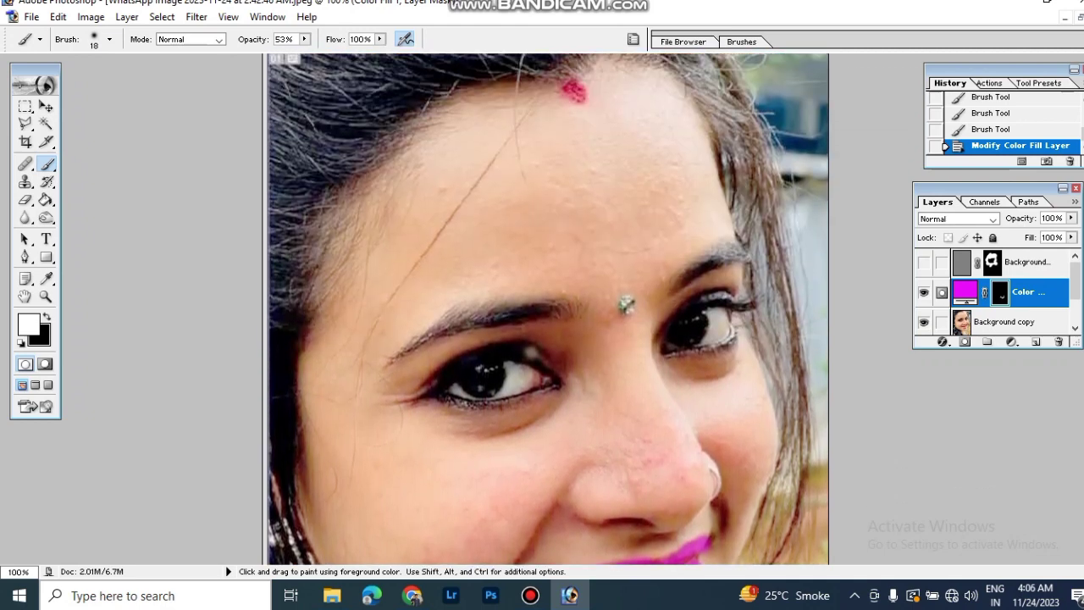
scroll(626, 303, "down", 1)
scroll(626, 303, "down", 3)
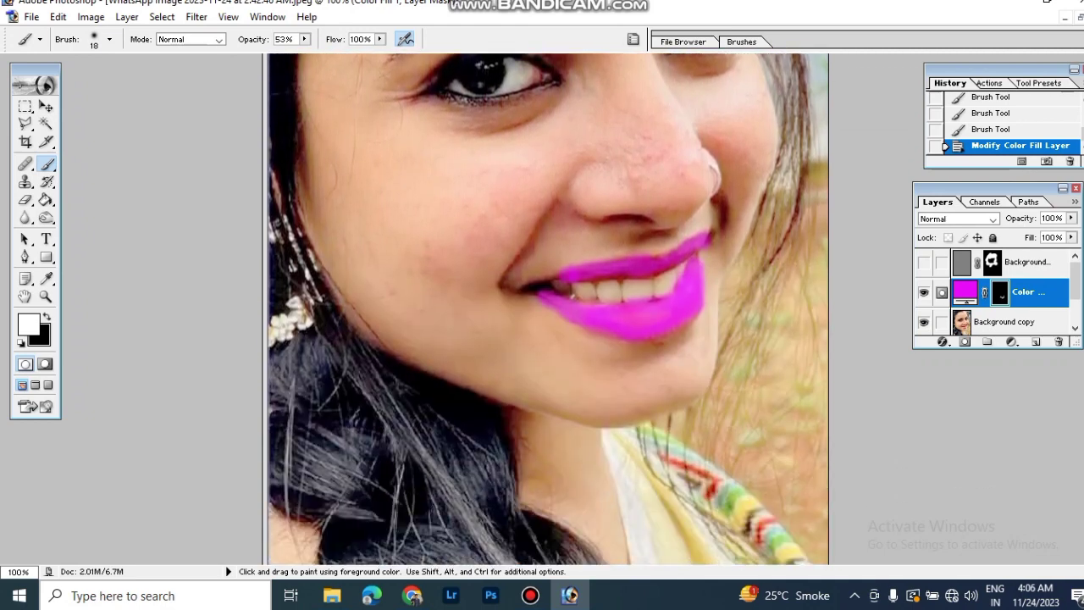